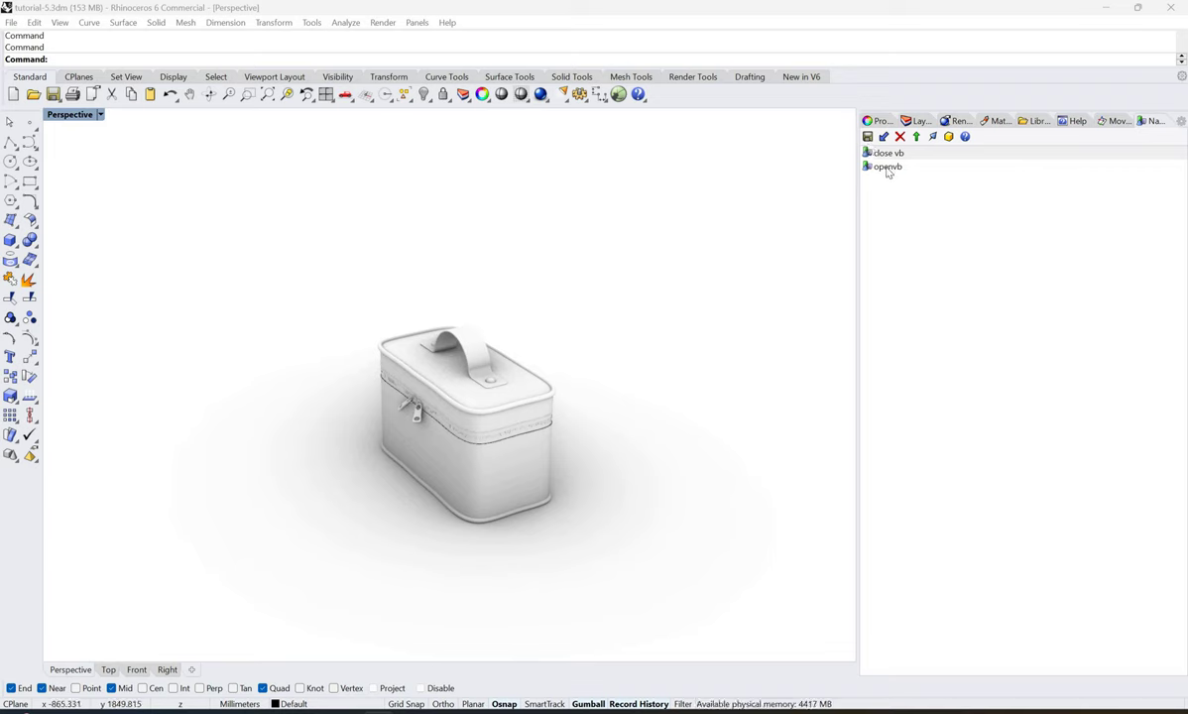
Restore the saved positions openvb and close vb in turn to compare the case's states, and check the available panels for Named Positions.
{"action": "left_click", "coordinate": [889, 169]}
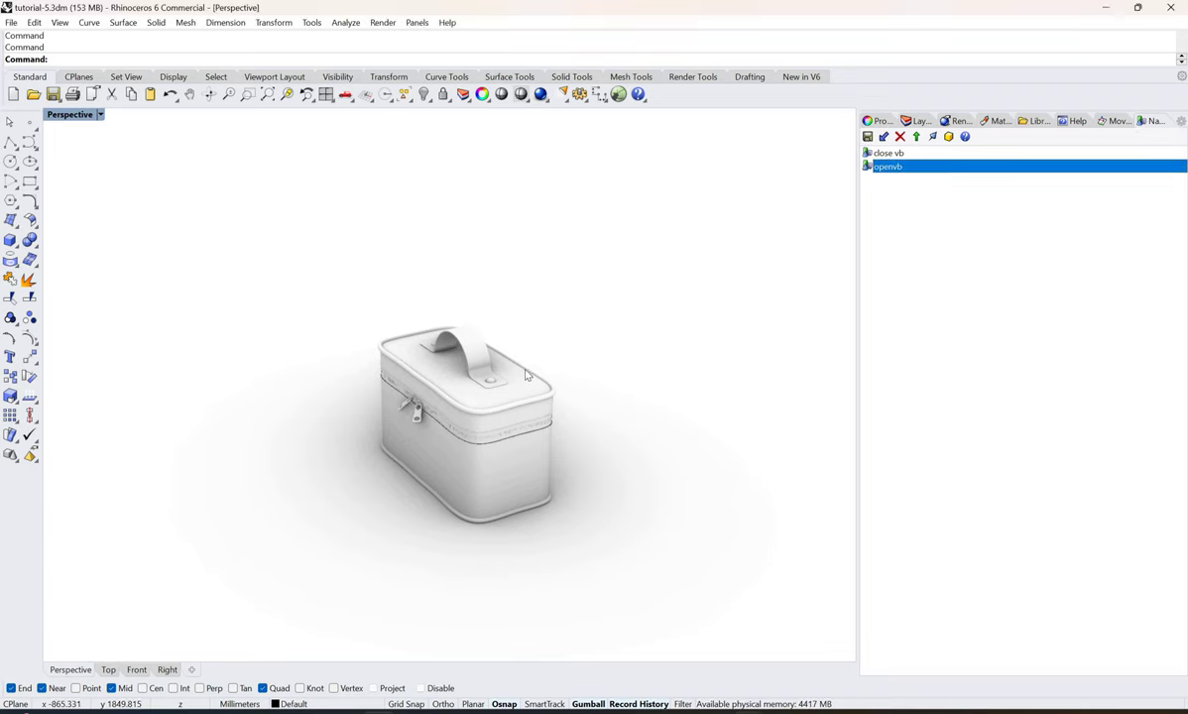
{"action": "left_click", "coordinate": [958, 188]}
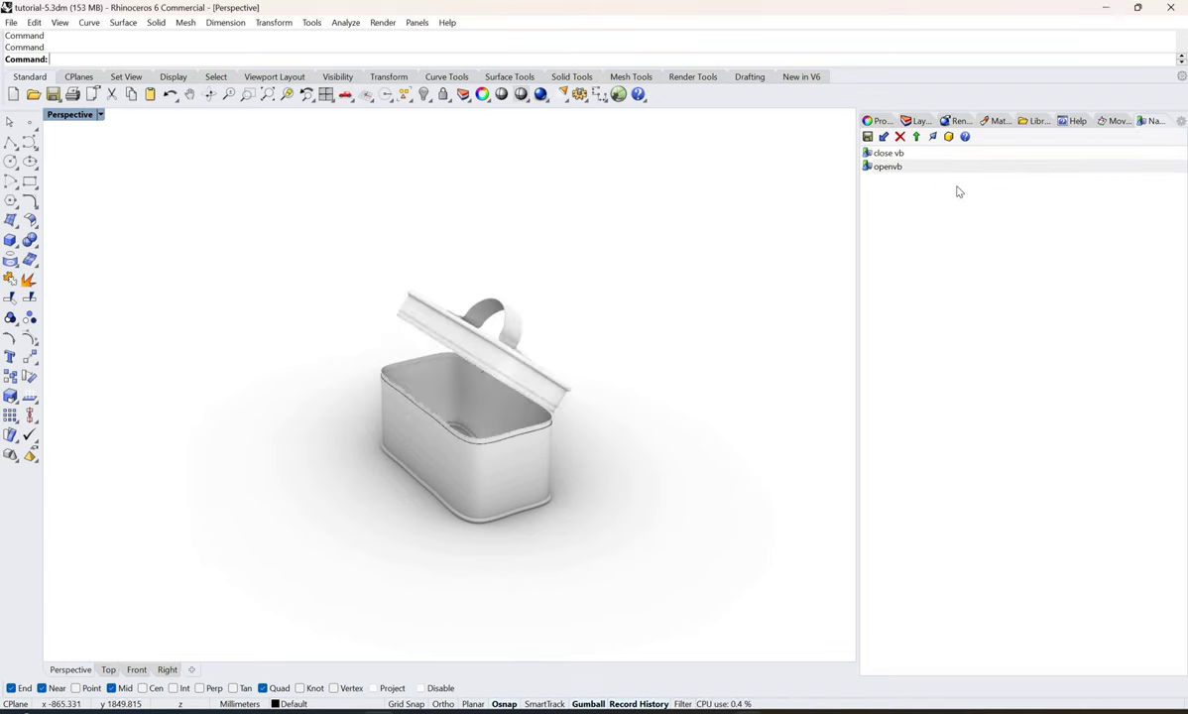
{"action": "double_click", "coordinate": [888, 154]}
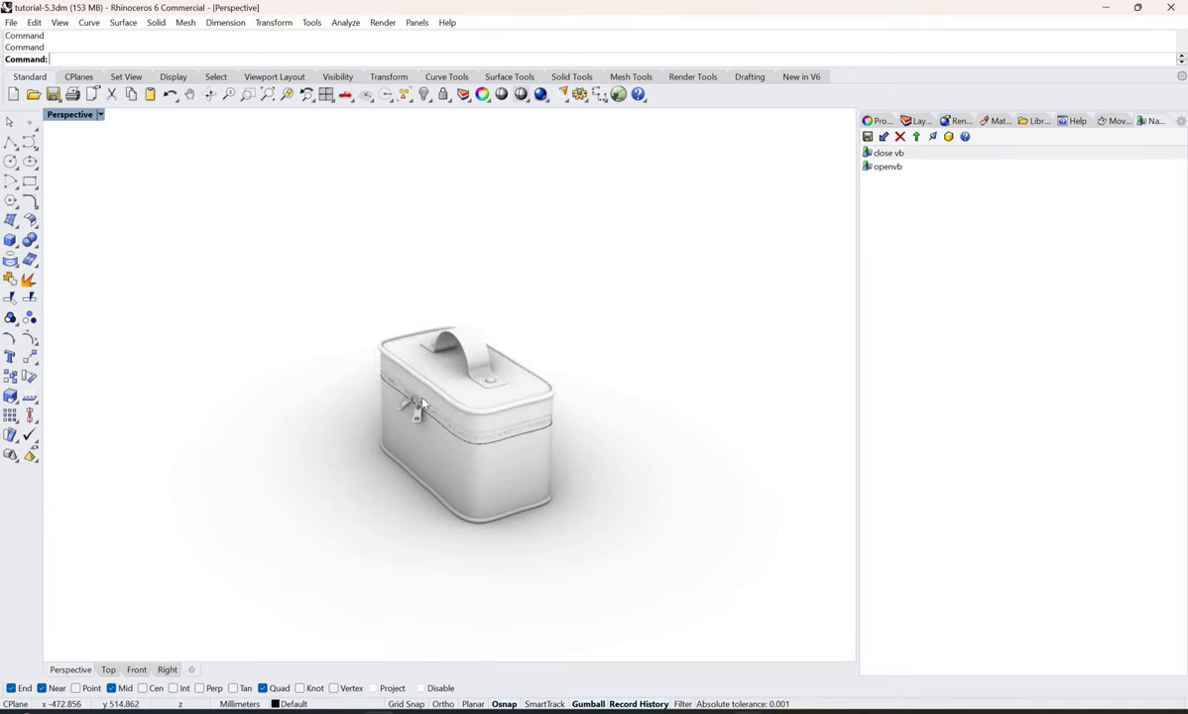
{"action": "double_click", "coordinate": [888, 167]}
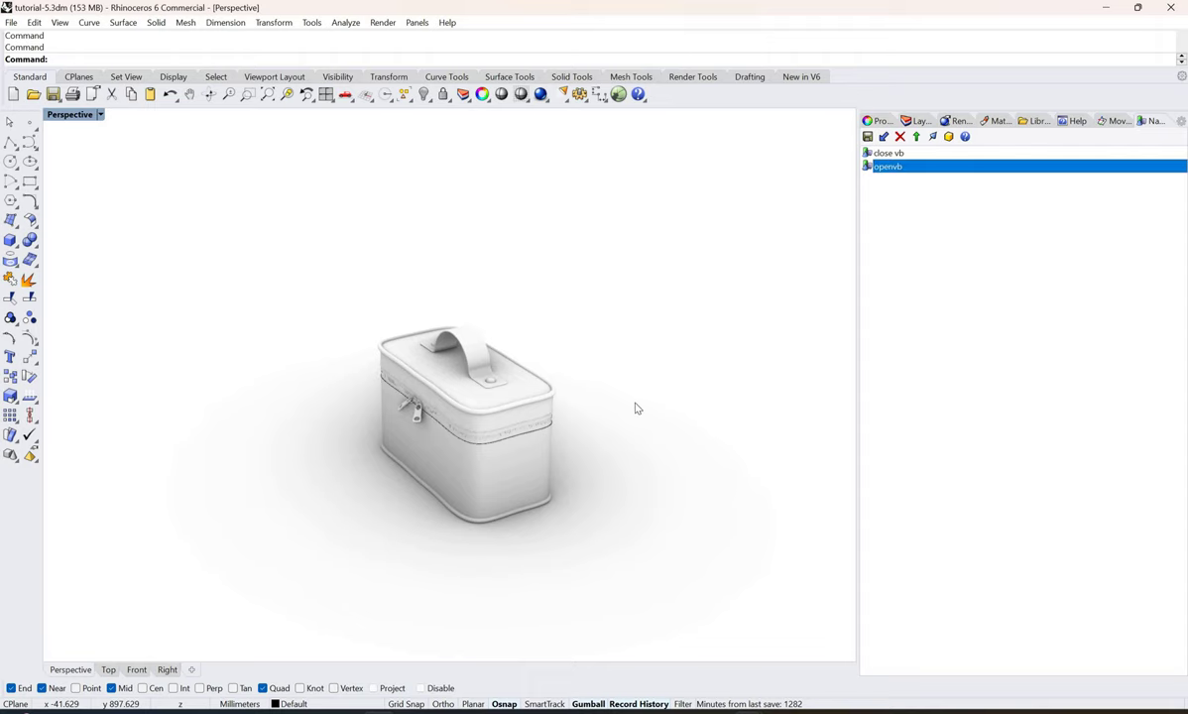
{"action": "double_click", "coordinate": [888, 154]}
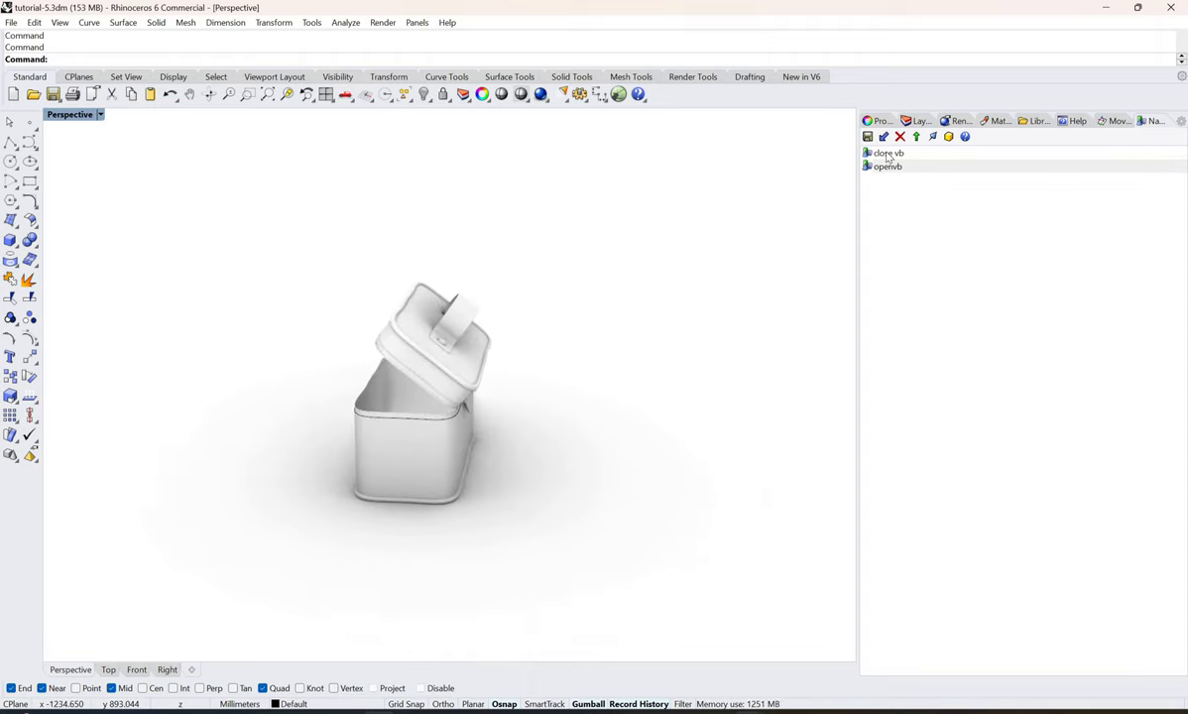
{"action": "double_click", "coordinate": [889, 154]}
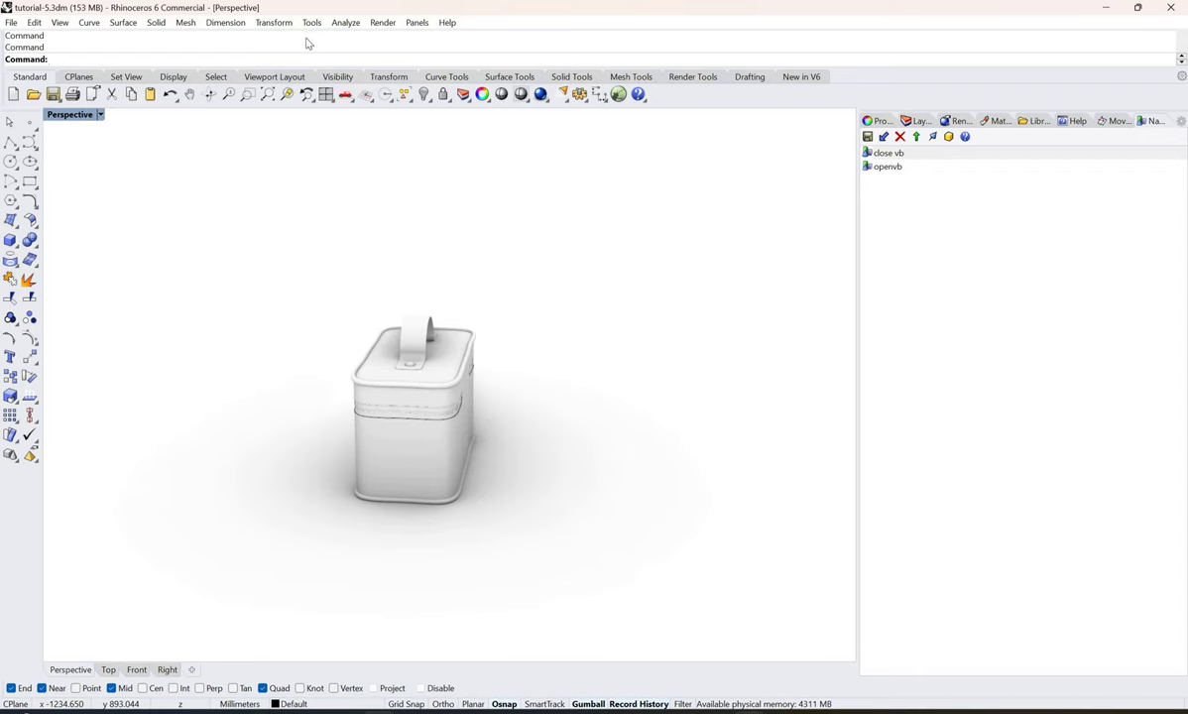
{"action": "left_click", "coordinate": [1180, 120]}
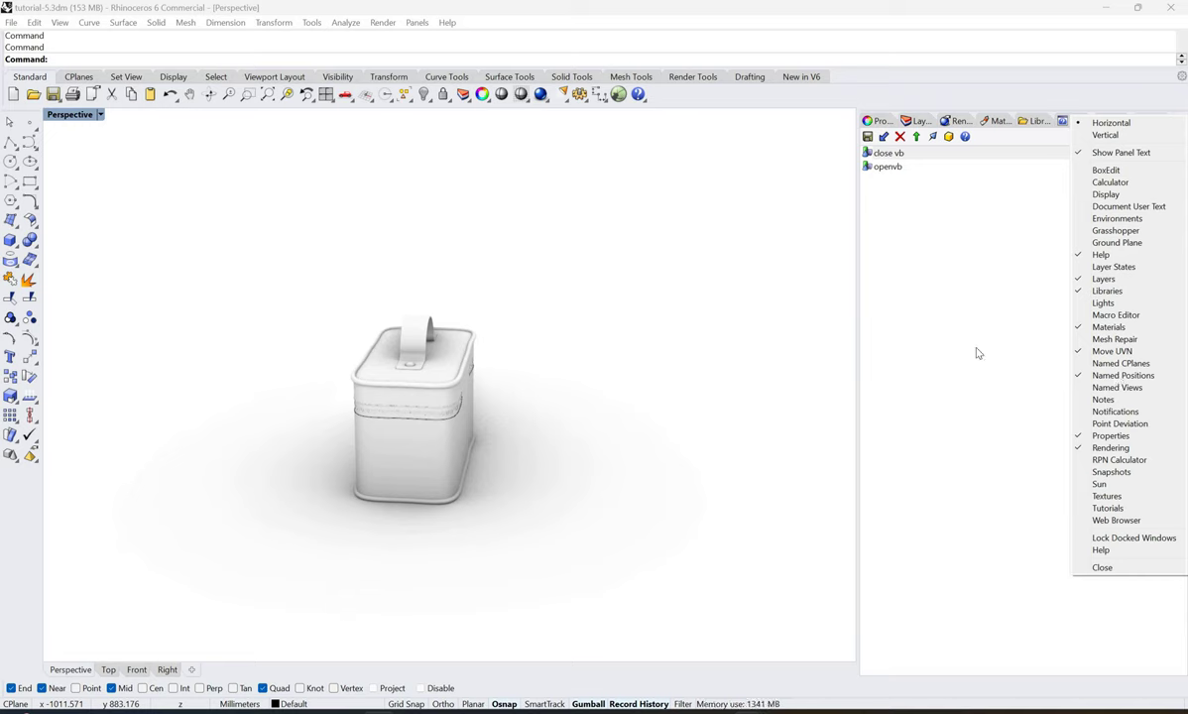
{"action": "left_click", "coordinate": [376, 341]}
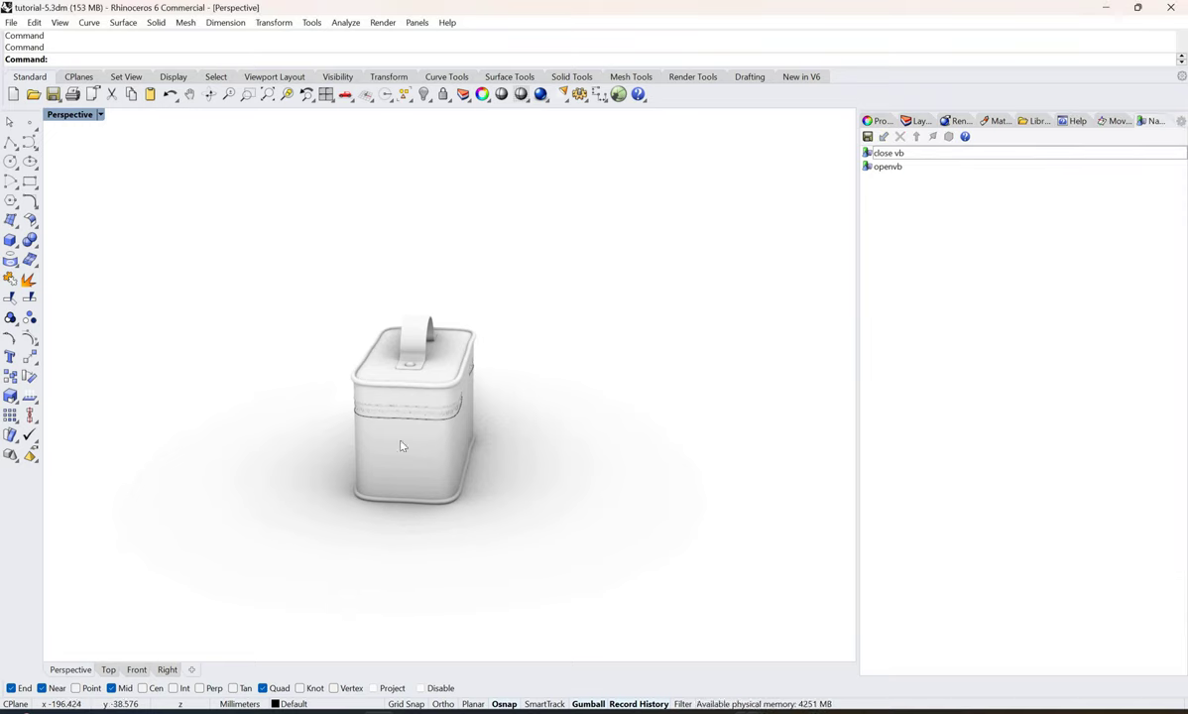
Select the lid group with its handle and upper zipper half, and save its closed position as the named position CLOSE1VB.
{"action": "right_click_drag", "start_coordinate": [465, 436], "coordinate": [477, 410]}
{"action": "scroll", "coordinate": [477, 410], "scroll_direction": "up", "scroll_amount": 3}
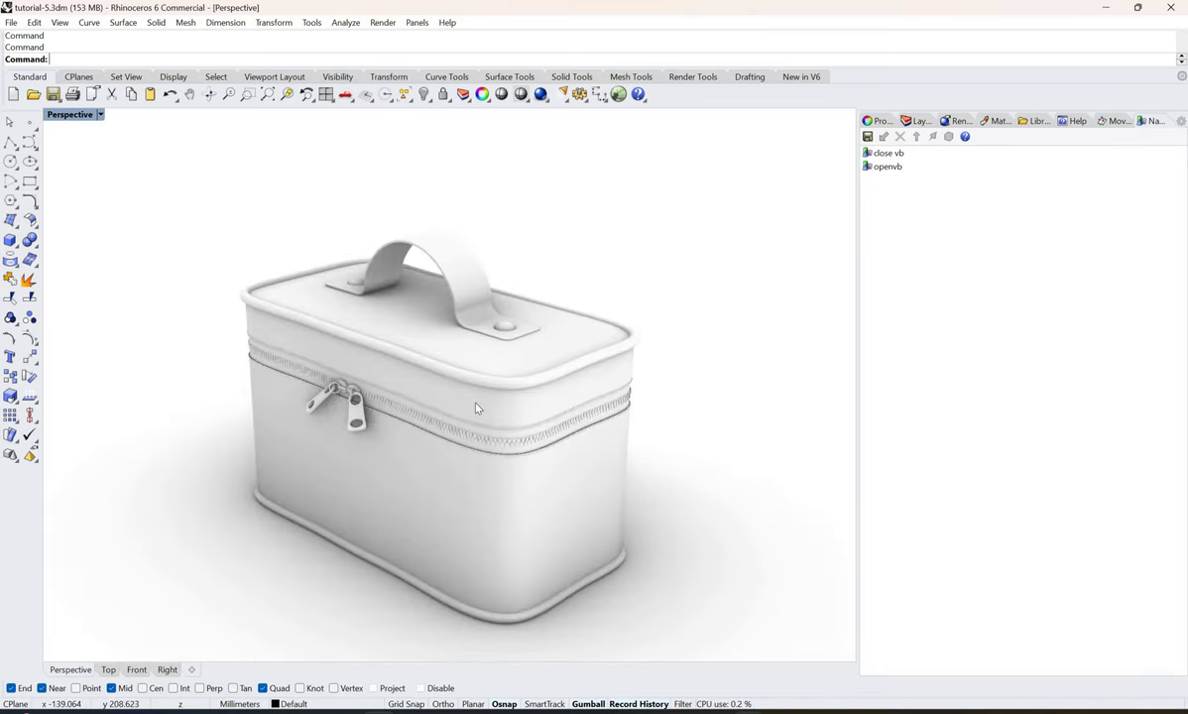
{"action": "left_click", "coordinate": [887, 153]}
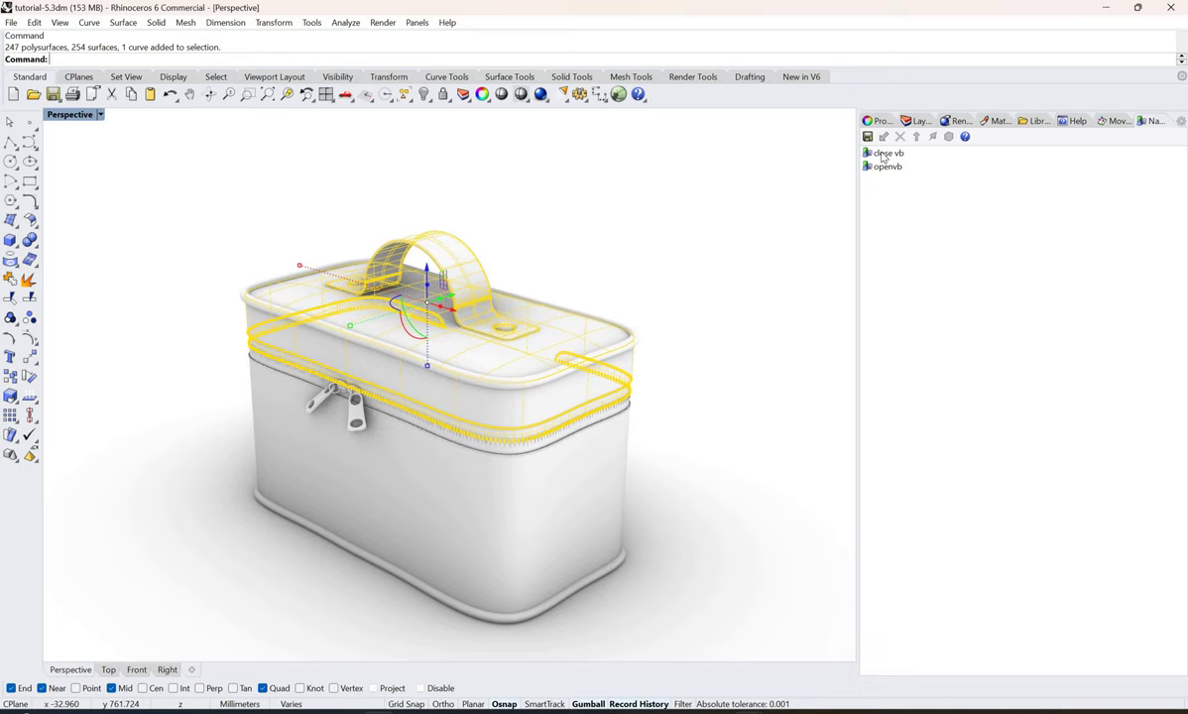
{"action": "left_click", "coordinate": [885, 155]}
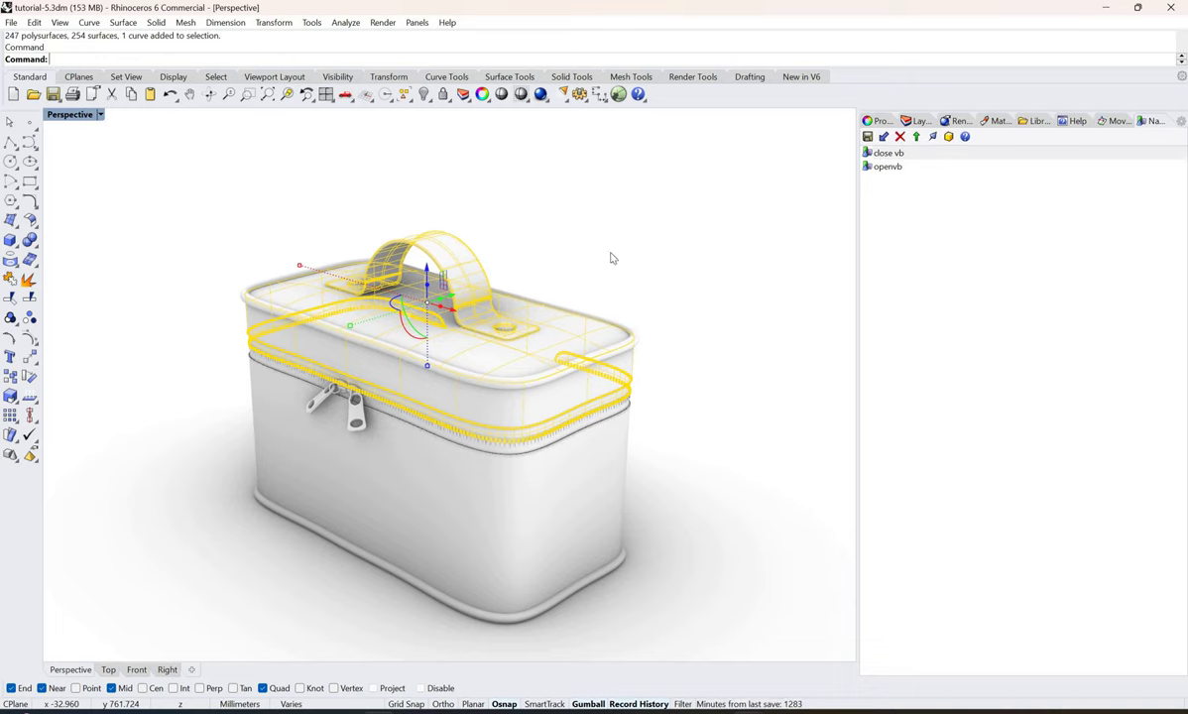
{"action": "left_click", "coordinate": [566, 288]}
{"action": "left_click", "coordinate": [454, 415]}
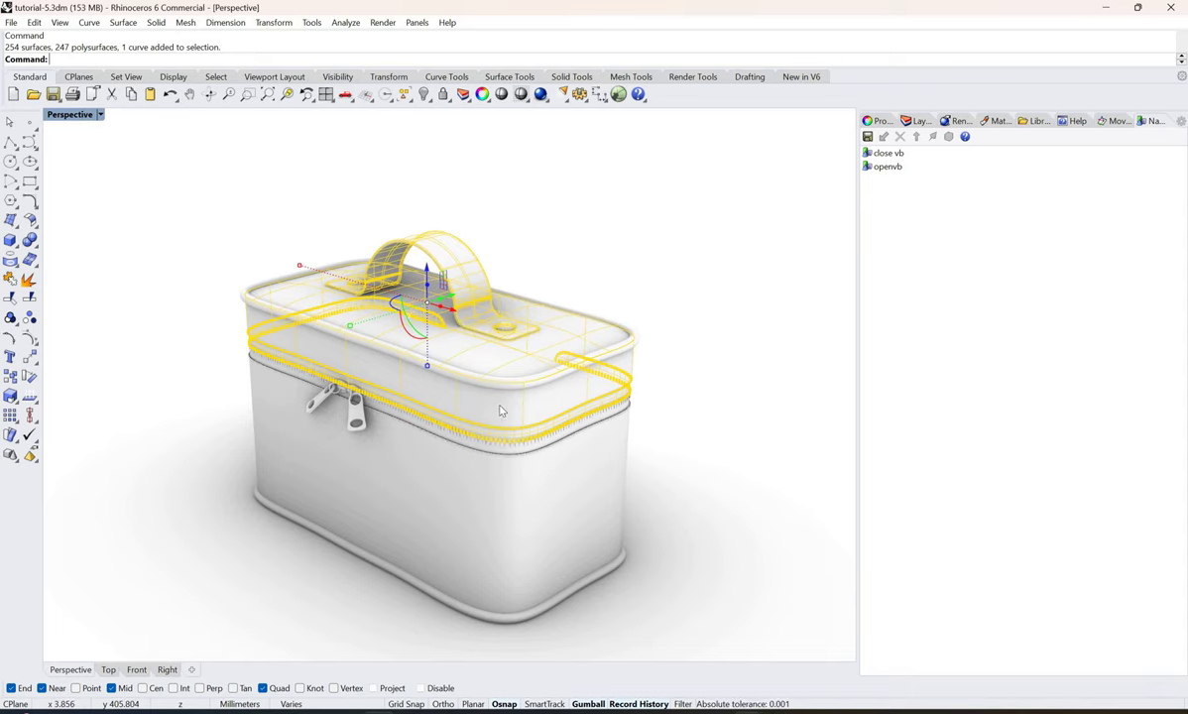
{"action": "right_click_drag", "start_coordinate": [501, 411], "coordinate": [425, 397]}
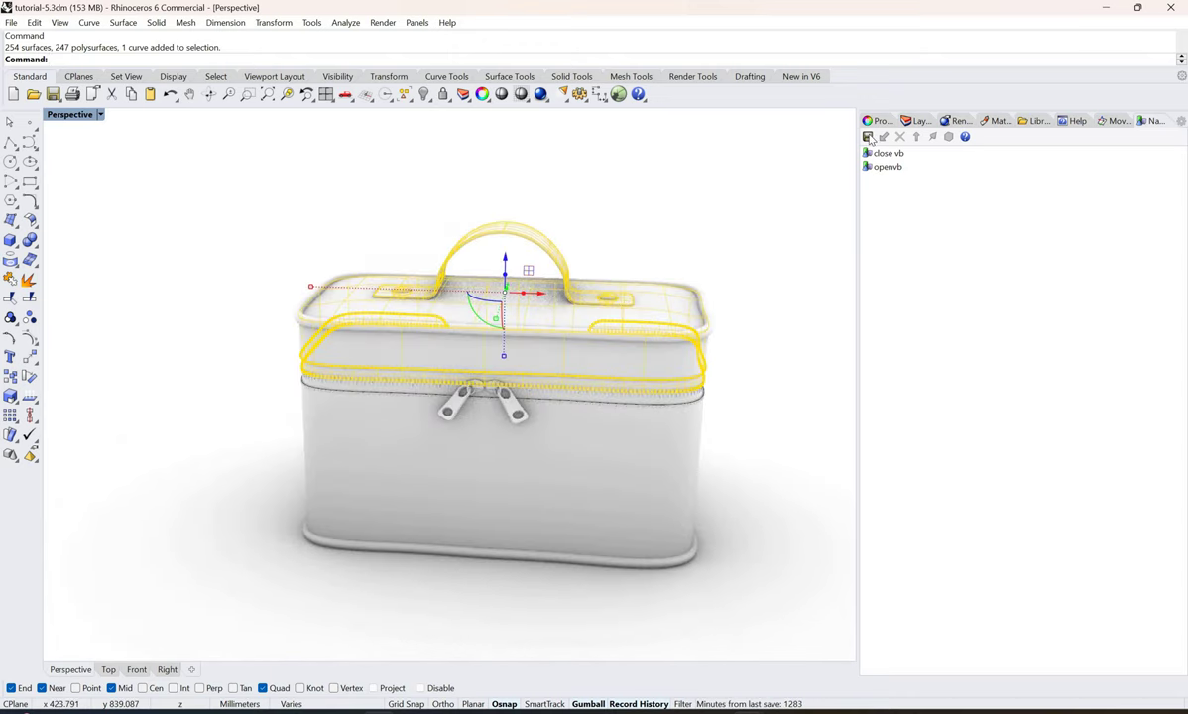
{"action": "left_click", "coordinate": [868, 137]}
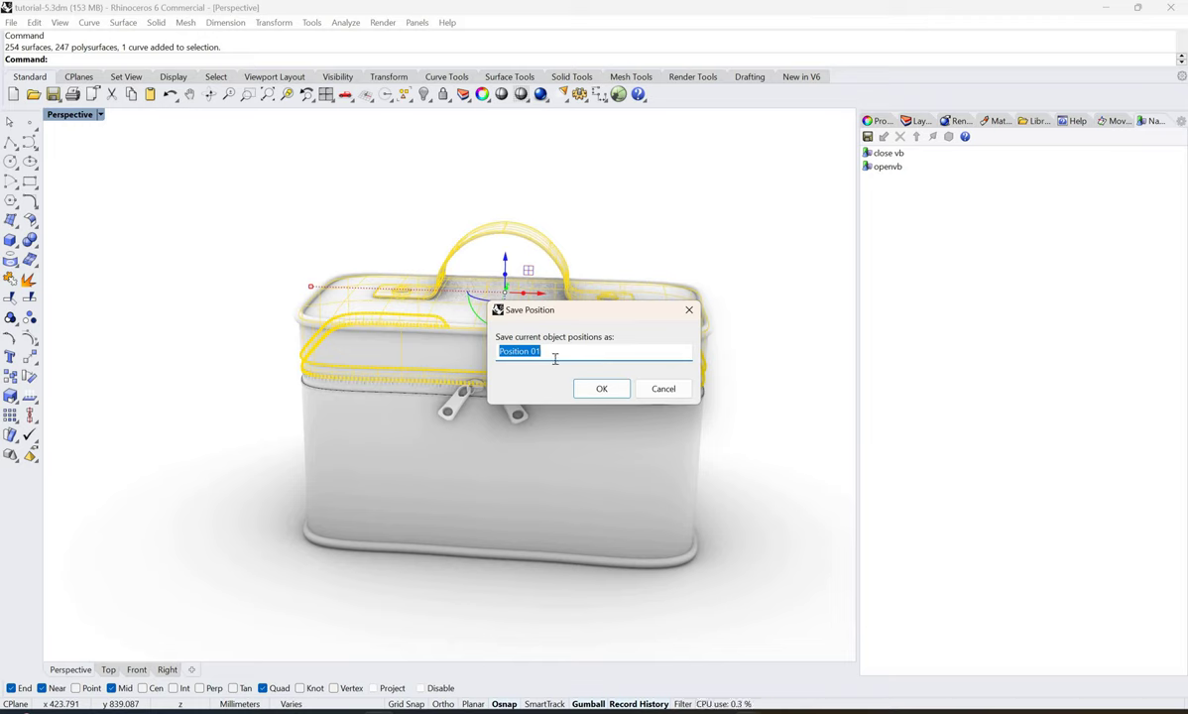
{"action": "type", "text": "Cl"}
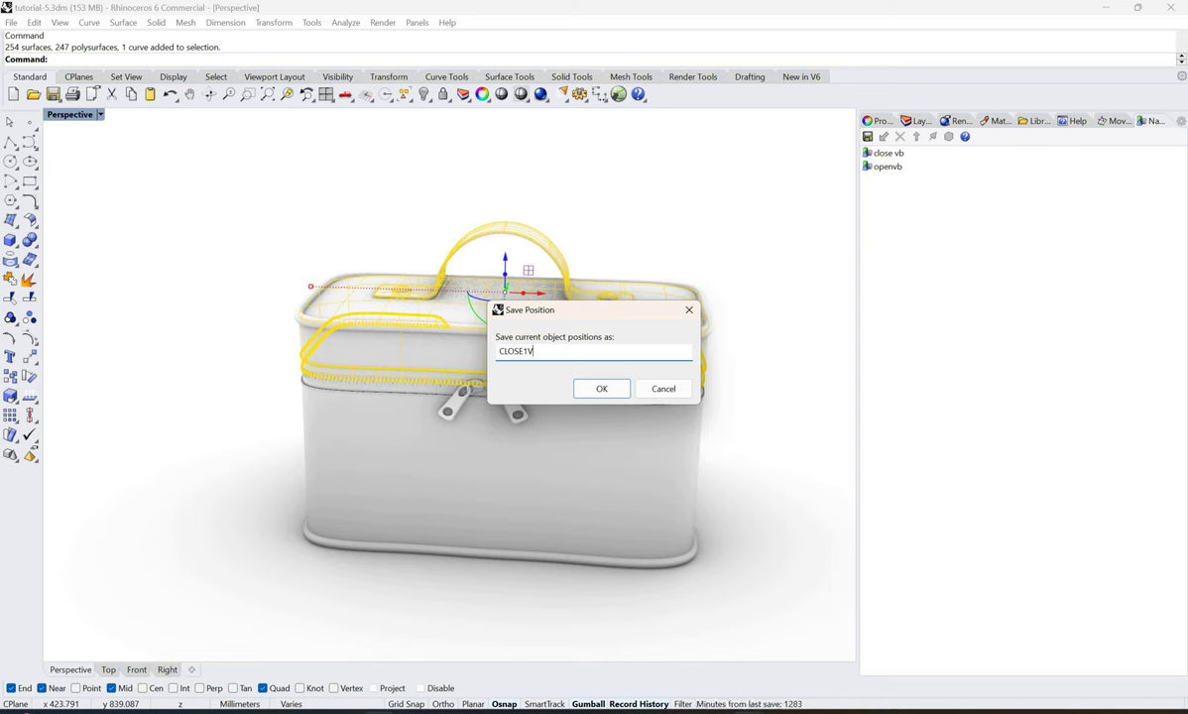
{"action": "left_click", "coordinate": [601, 388]}
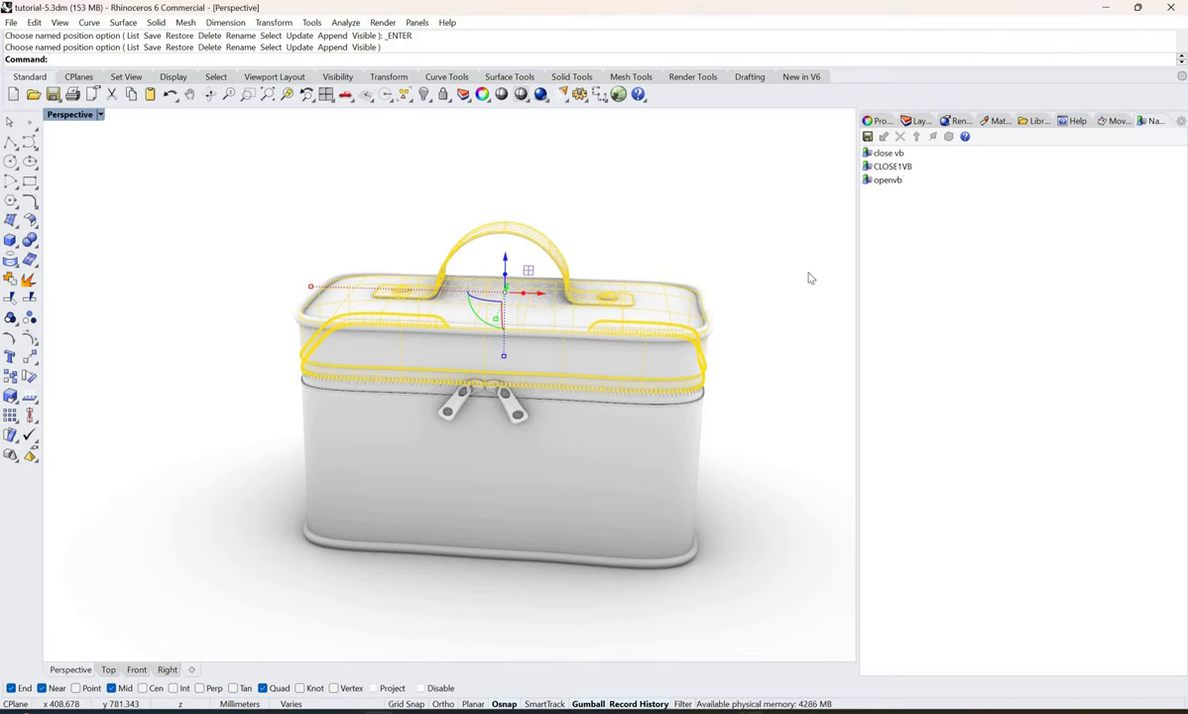
{"action": "key", "text": "Escape"}
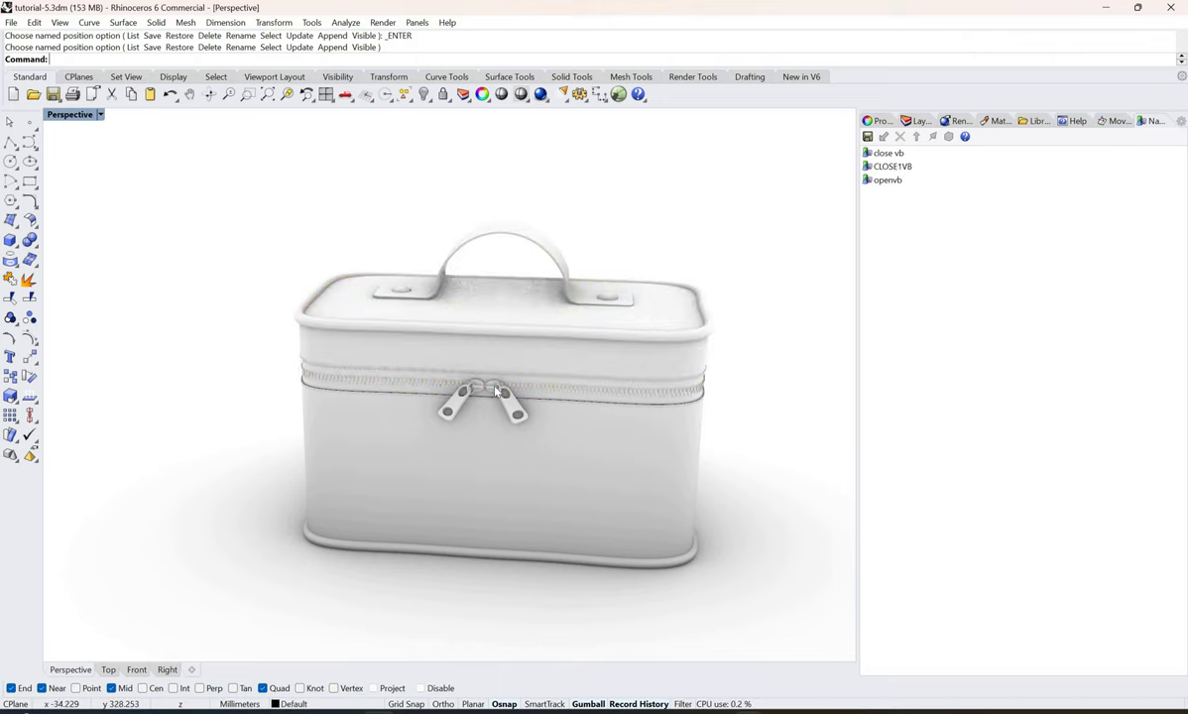
Append both zipper pulls on the front of the case to the named position CLOSE1VB.
{"action": "left_click", "coordinate": [496, 391]}
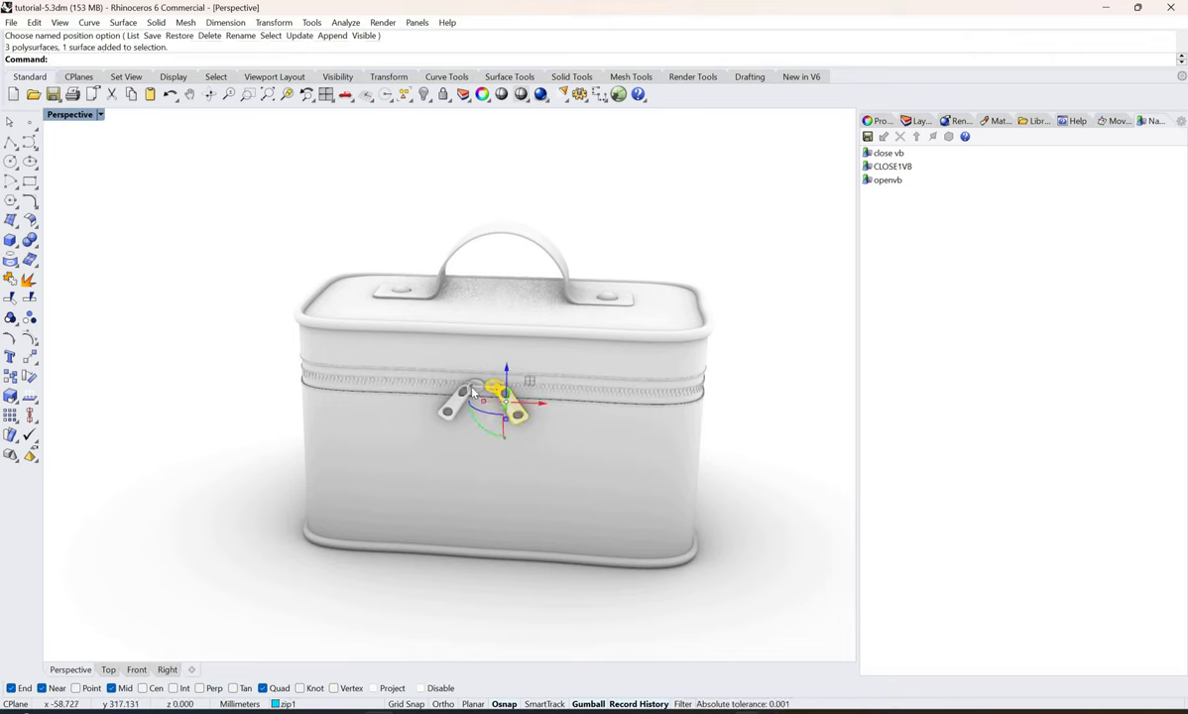
{"action": "left_click", "coordinate": [472, 393], "text": "shift"}
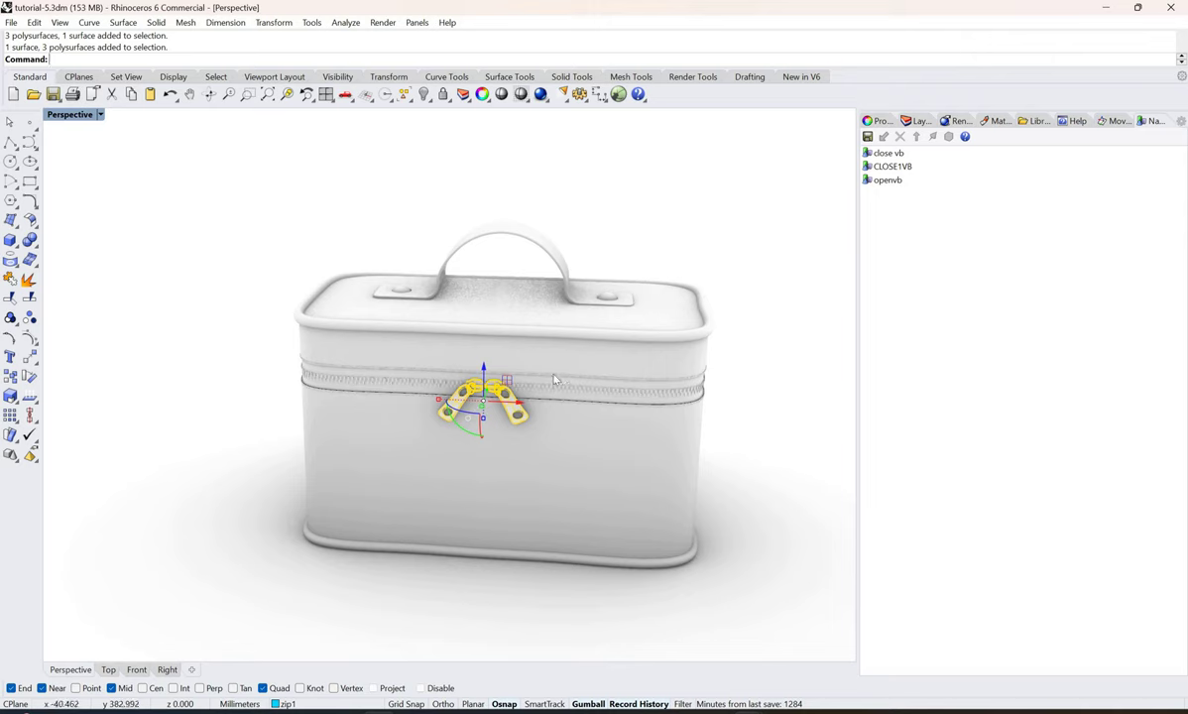
{"action": "left_click", "coordinate": [911, 166]}
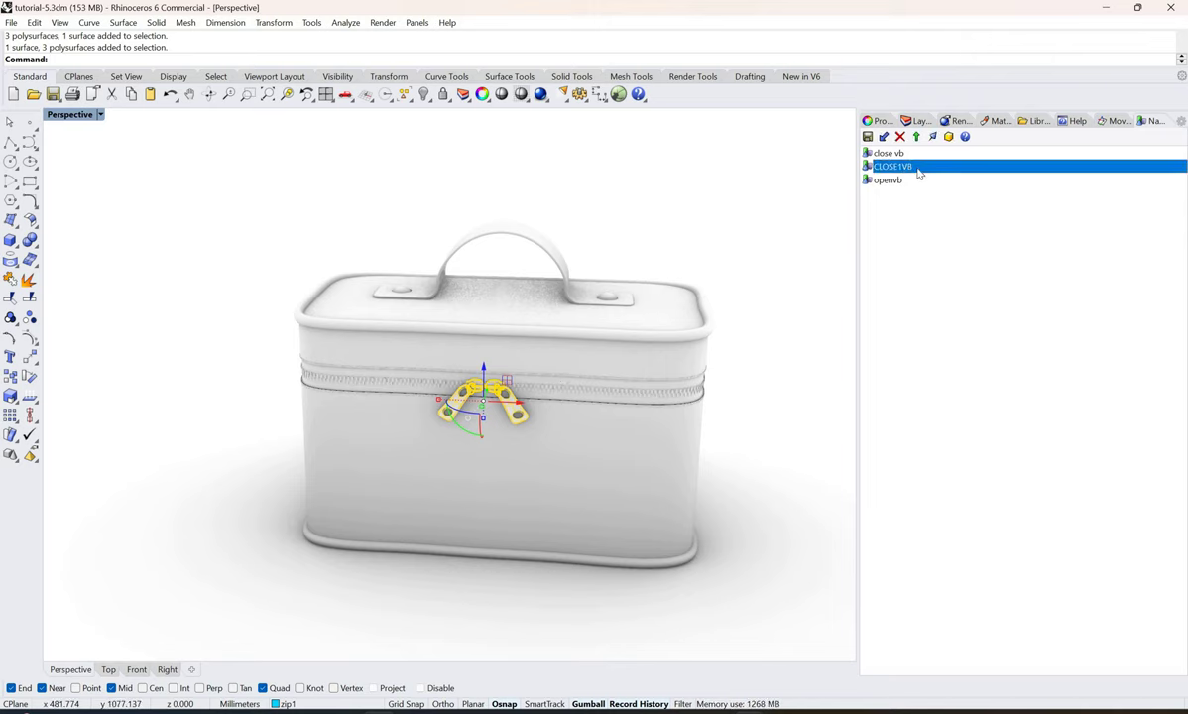
{"action": "right_click", "coordinate": [903, 169]}
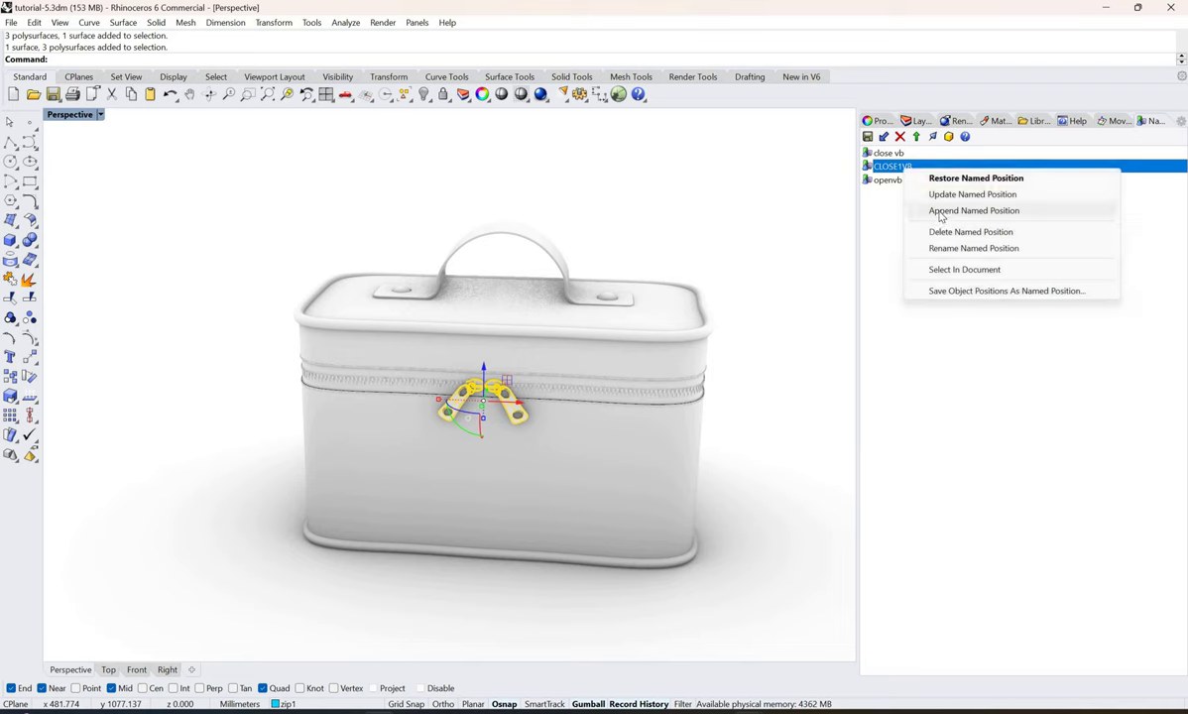
{"action": "left_click", "coordinate": [942, 211]}
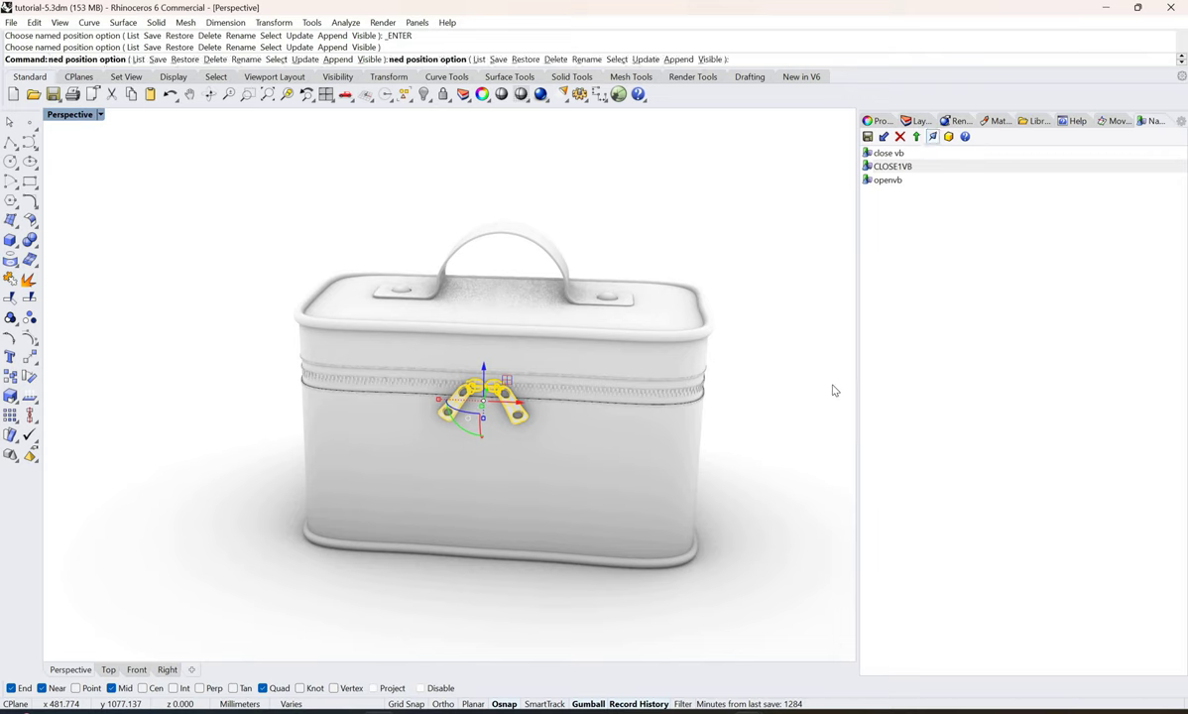
{"action": "key", "text": "Escape"}
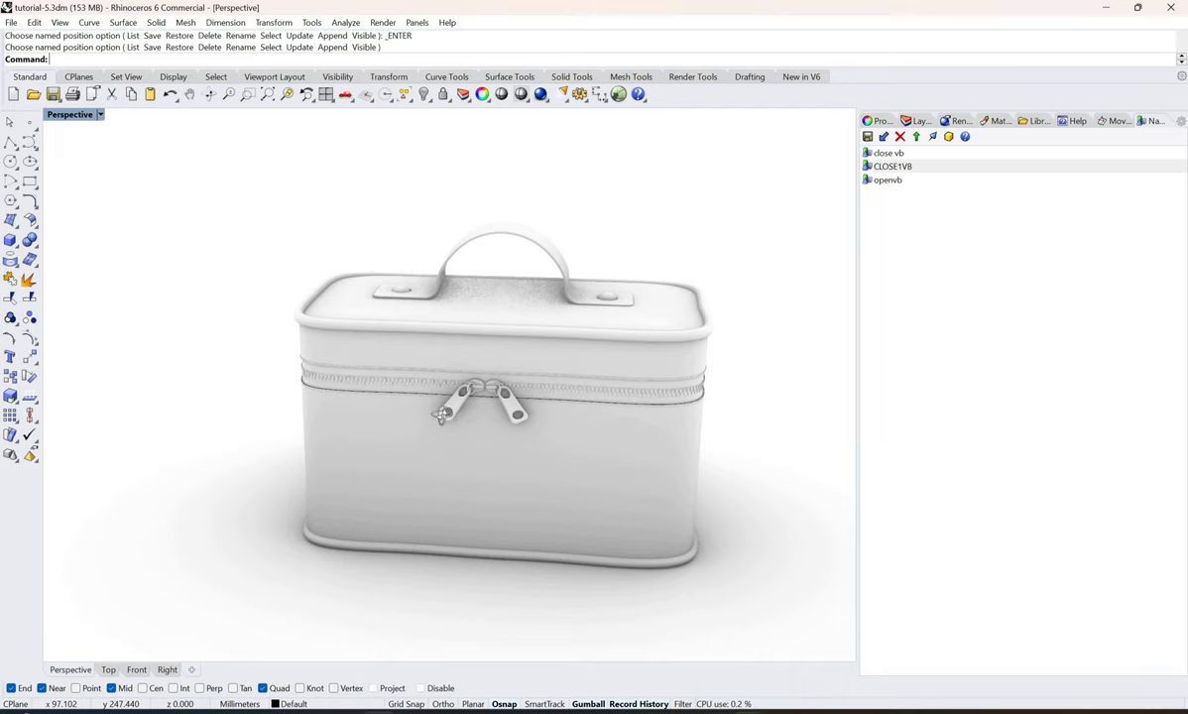
Inspect the zipper pulls and rear zipper ends while restoring the named position openvb and returning to CLOSE1VB.
{"action": "right_click_drag", "start_coordinate": [473, 412], "coordinate": [388, 451]}
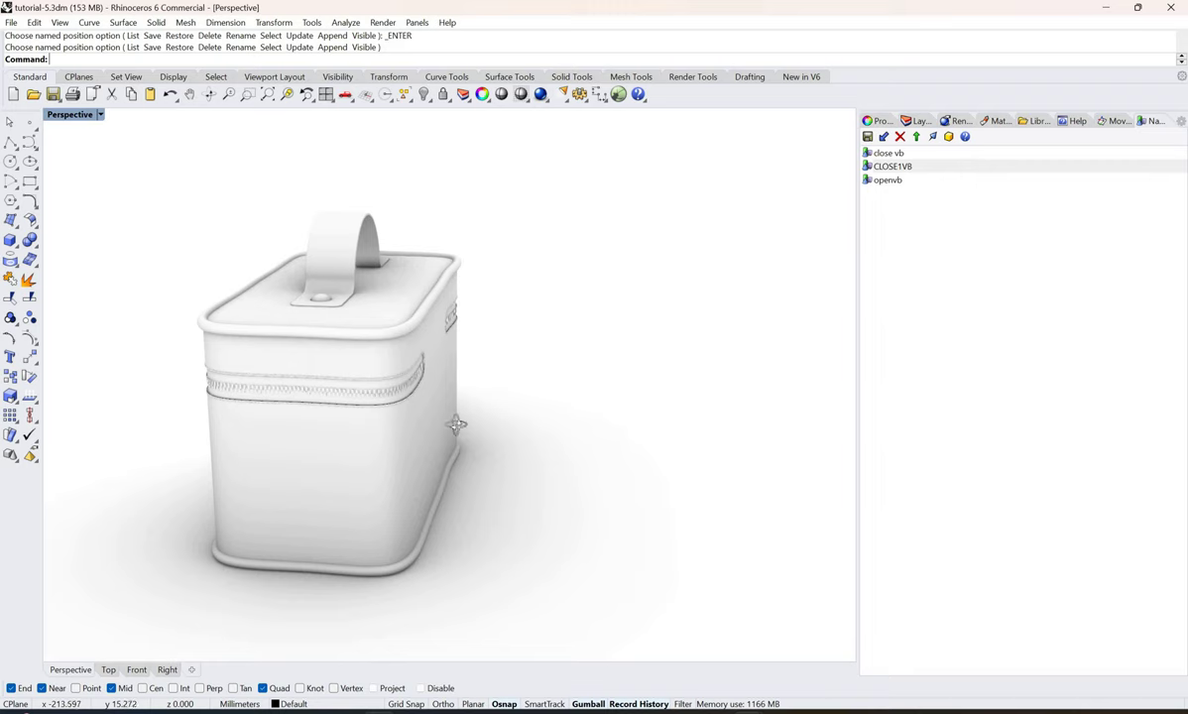
{"action": "right_click_drag", "start_coordinate": [411, 392], "coordinate": [598, 358]}
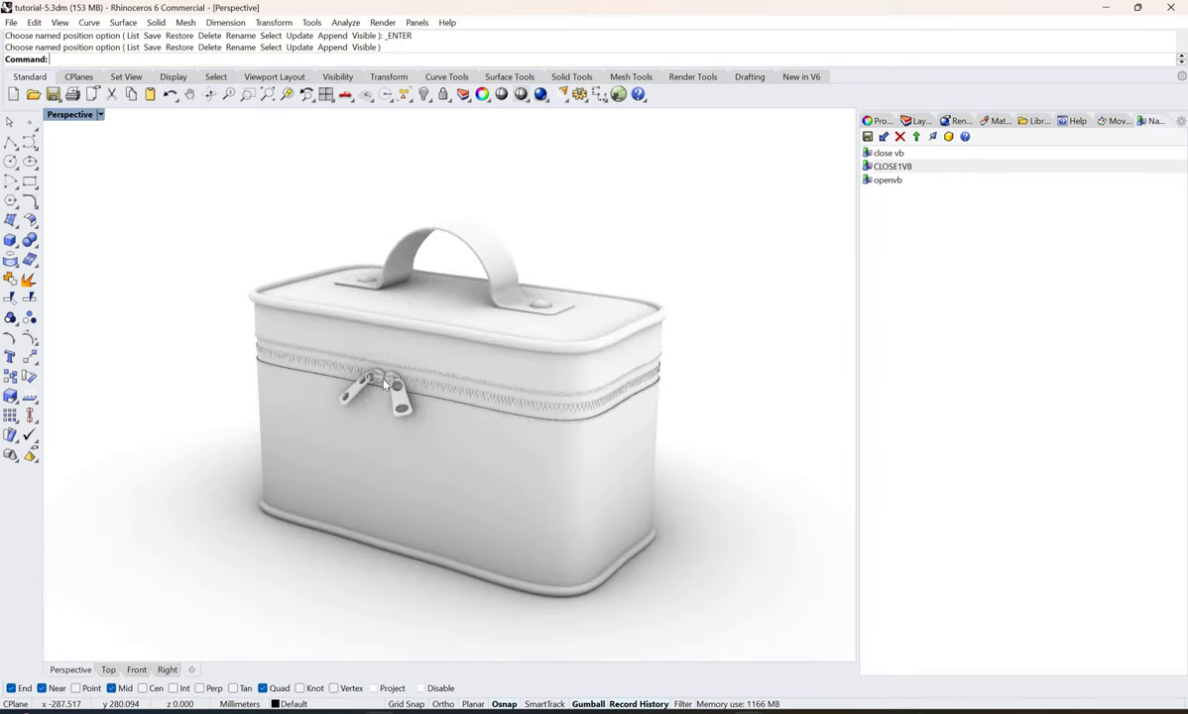
{"action": "scroll", "coordinate": [394, 382], "scroll_direction": "up", "scroll_amount": 5}
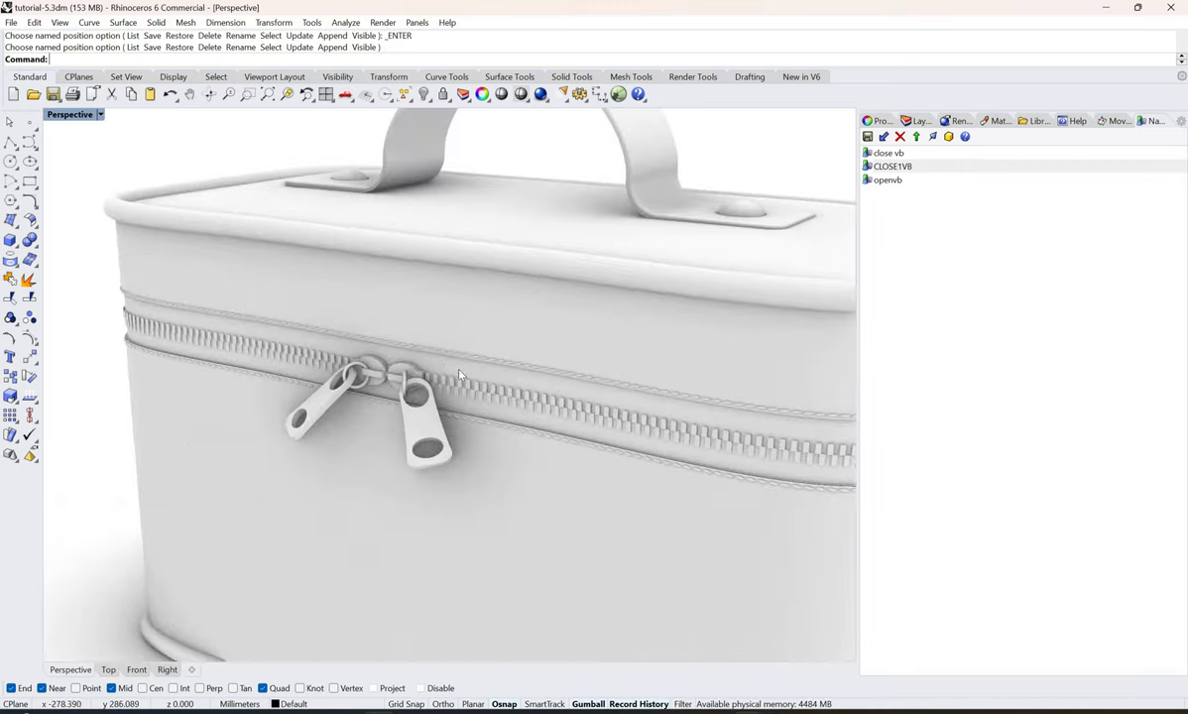
{"action": "right_click_drag", "start_coordinate": [313, 384], "coordinate": [541, 302]}
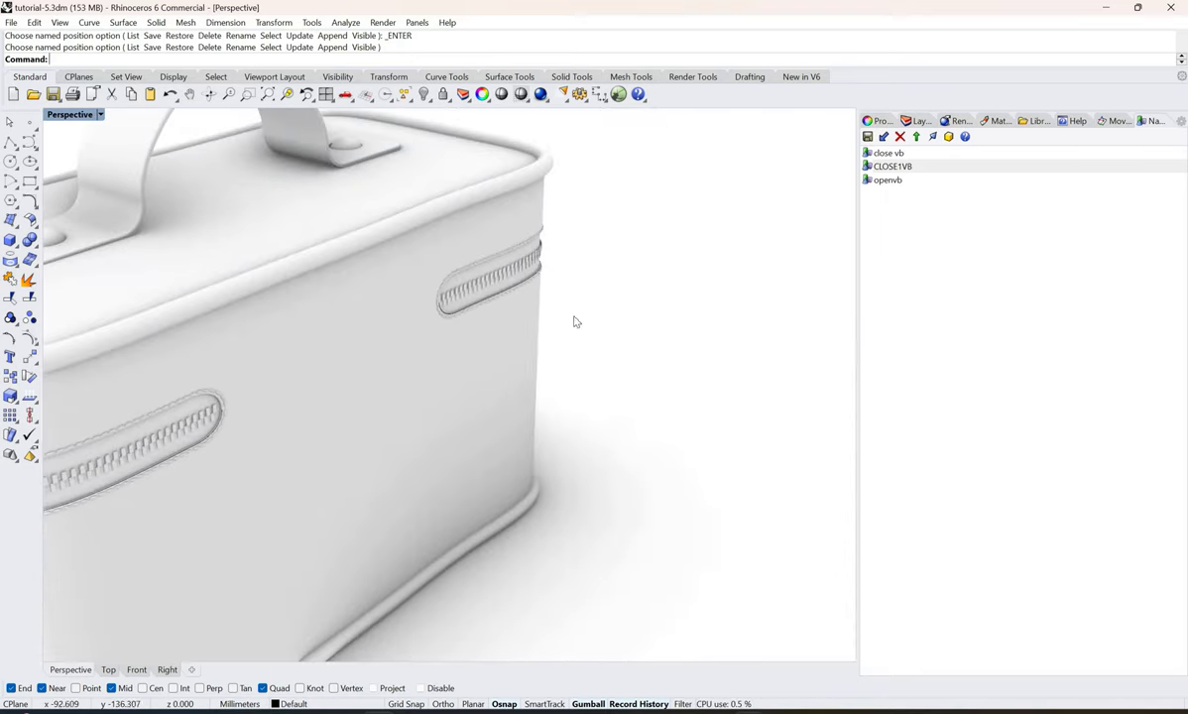
{"action": "double_click", "coordinate": [892, 183]}
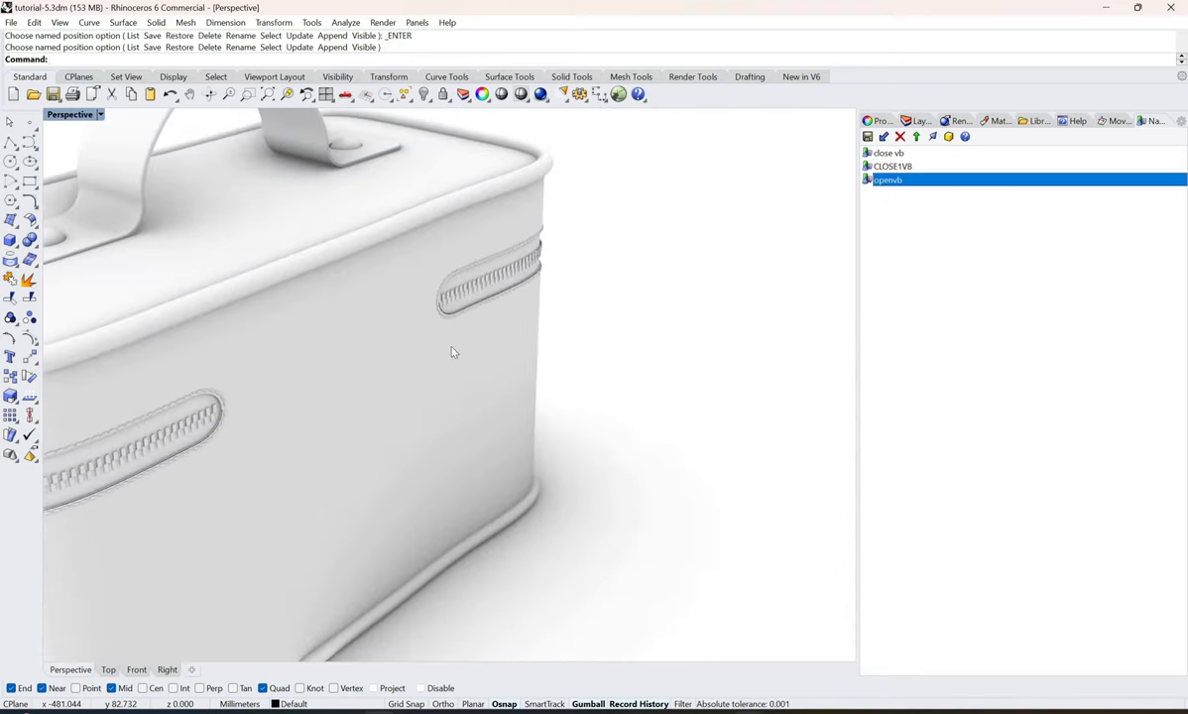
{"action": "scroll", "coordinate": [469, 347], "scroll_direction": "down", "scroll_amount": 8}
{"action": "right_click_drag", "start_coordinate": [499, 337], "coordinate": [422, 364]}
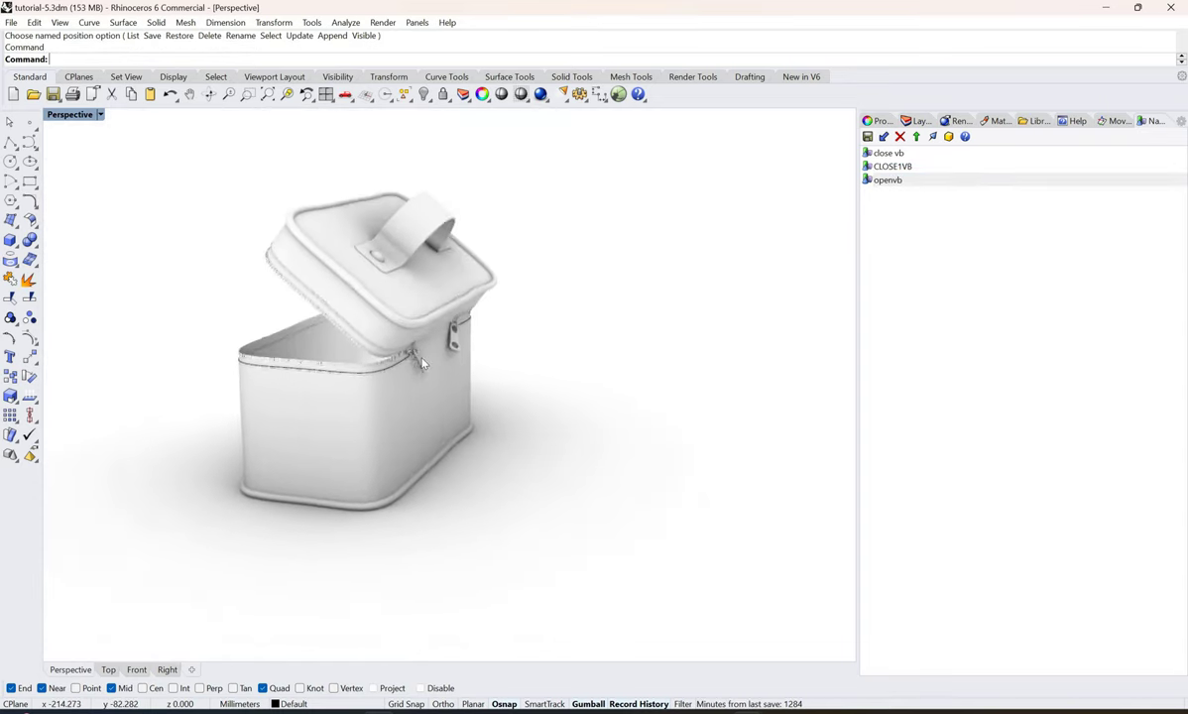
{"action": "scroll", "coordinate": [436, 345], "scroll_direction": "up", "scroll_amount": 6}
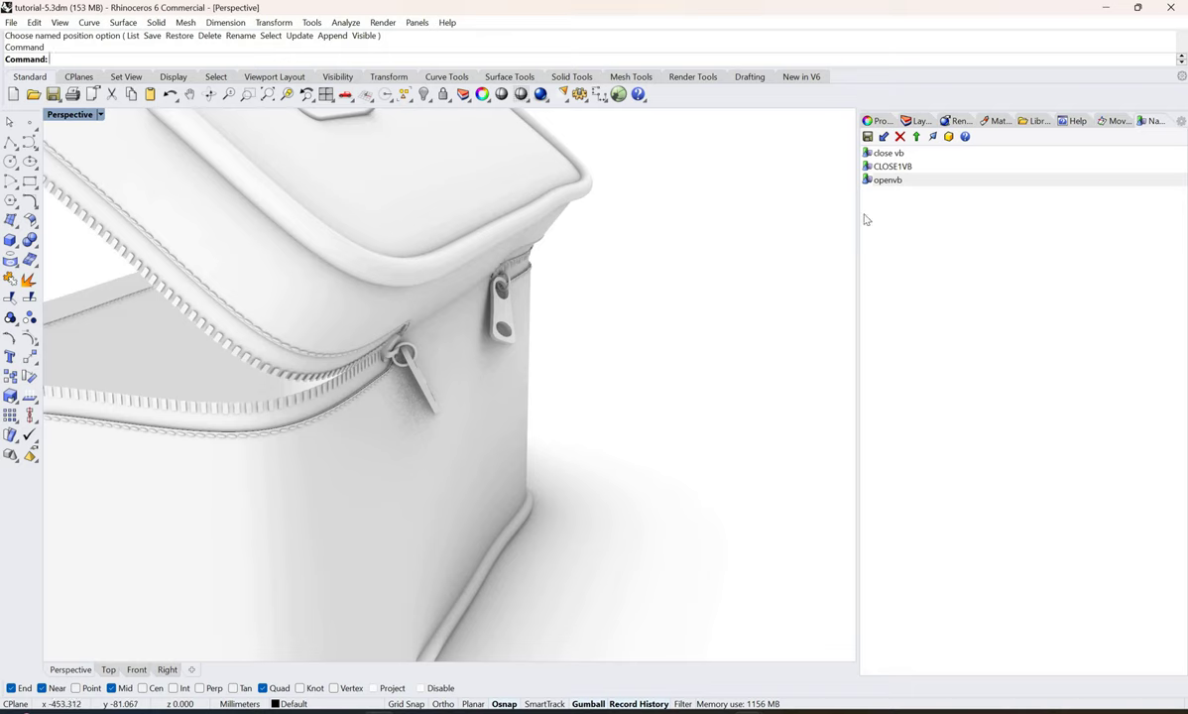
{"action": "double_click", "coordinate": [893, 167]}
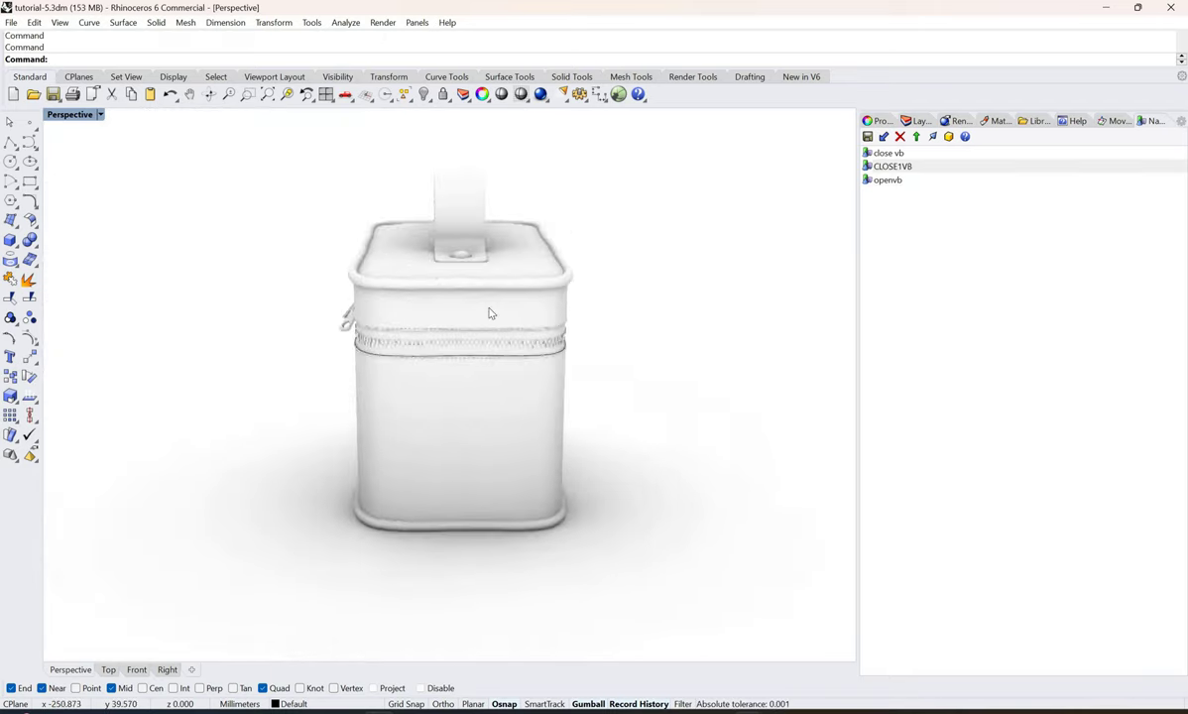
Open the lid group by rotating it in 3D about 45 degrees around the axis joining the two rear zipper ends.
{"action": "left_click", "coordinate": [487, 312]}
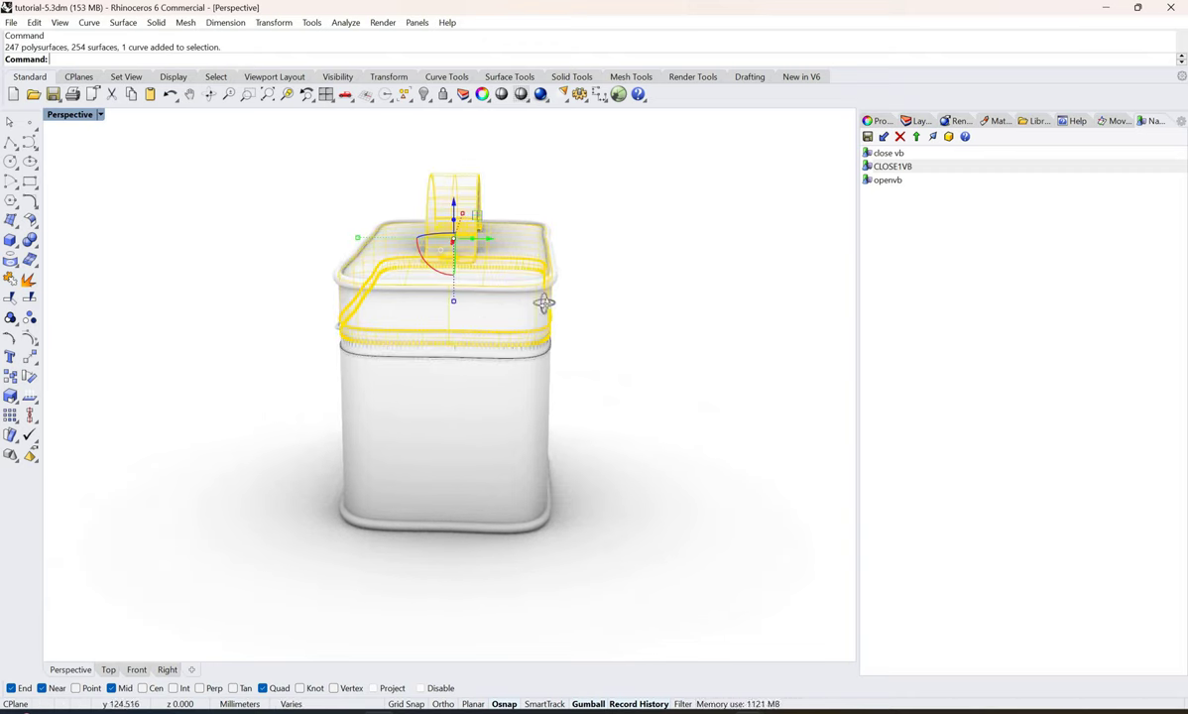
{"action": "right_click_drag", "start_coordinate": [544, 300], "coordinate": [492, 349]}
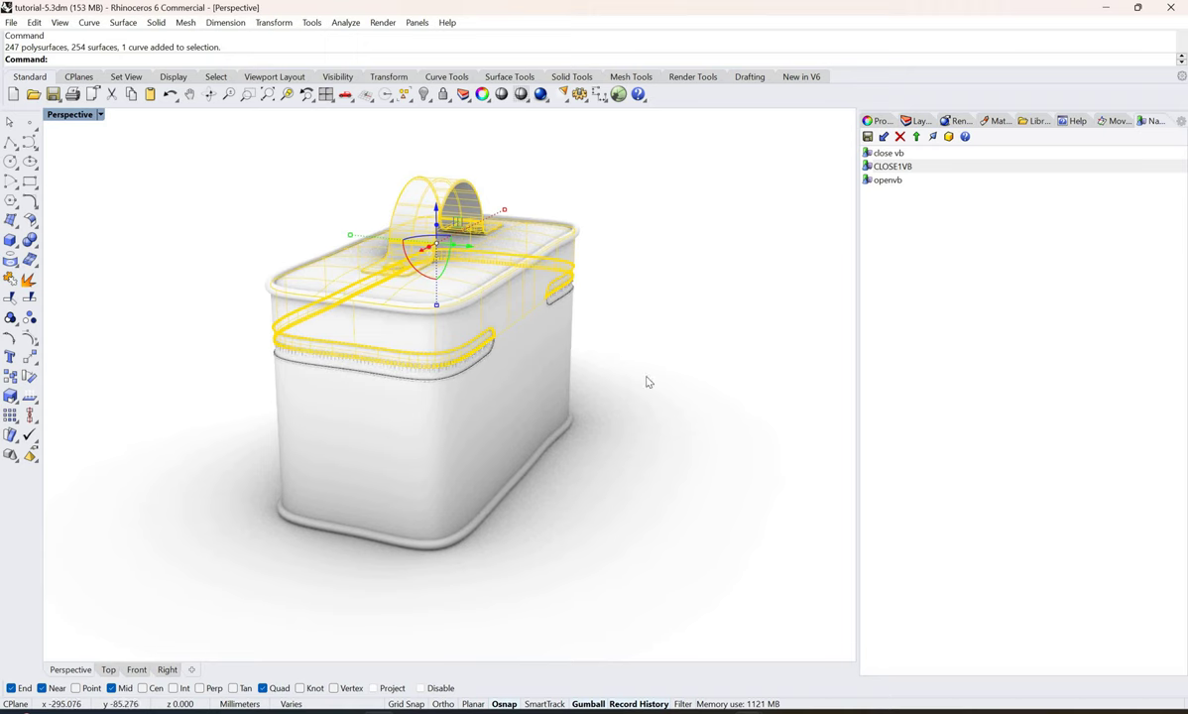
{"action": "scroll", "coordinate": [501, 298], "scroll_direction": "up", "scroll_amount": 3}
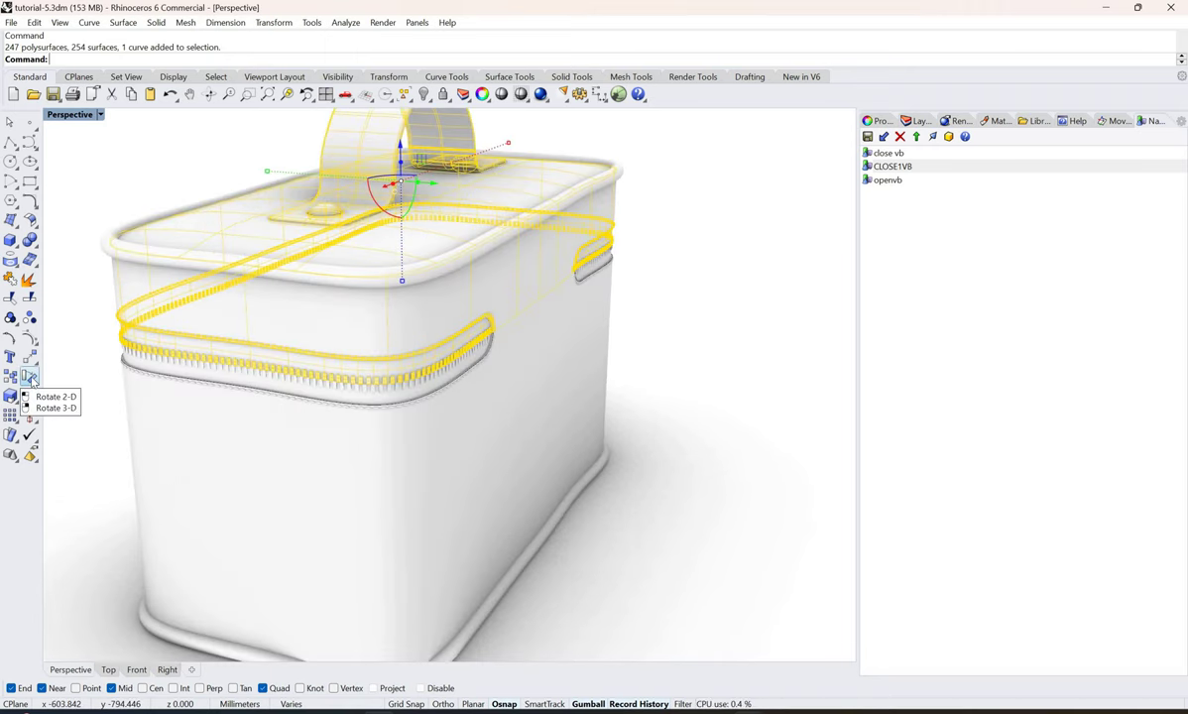
{"action": "right_click", "coordinate": [29, 376]}
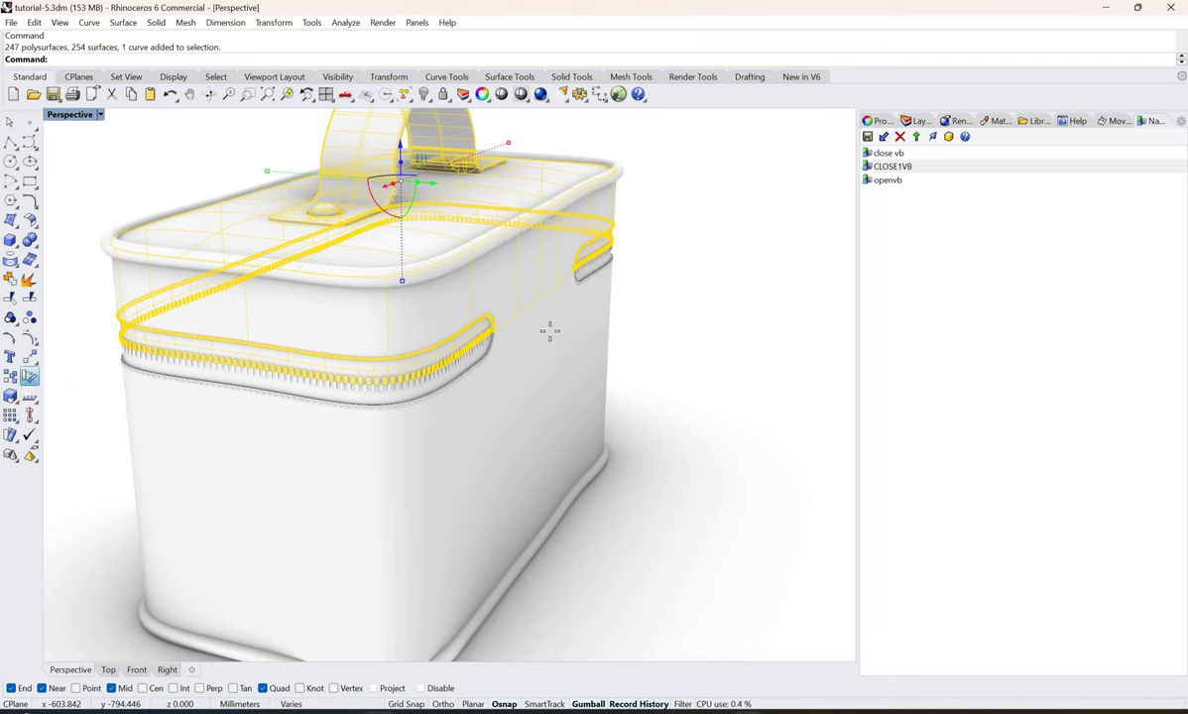
{"action": "left_click", "coordinate": [495, 328]}
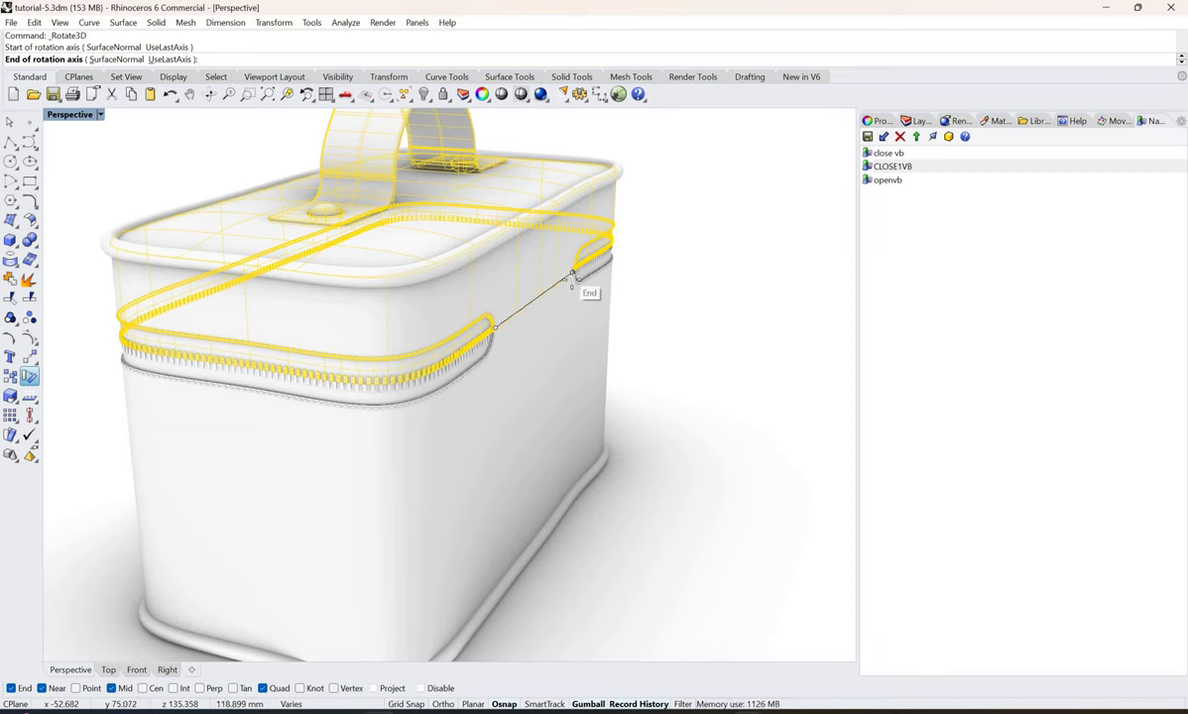
{"action": "left_click", "coordinate": [573, 297]}
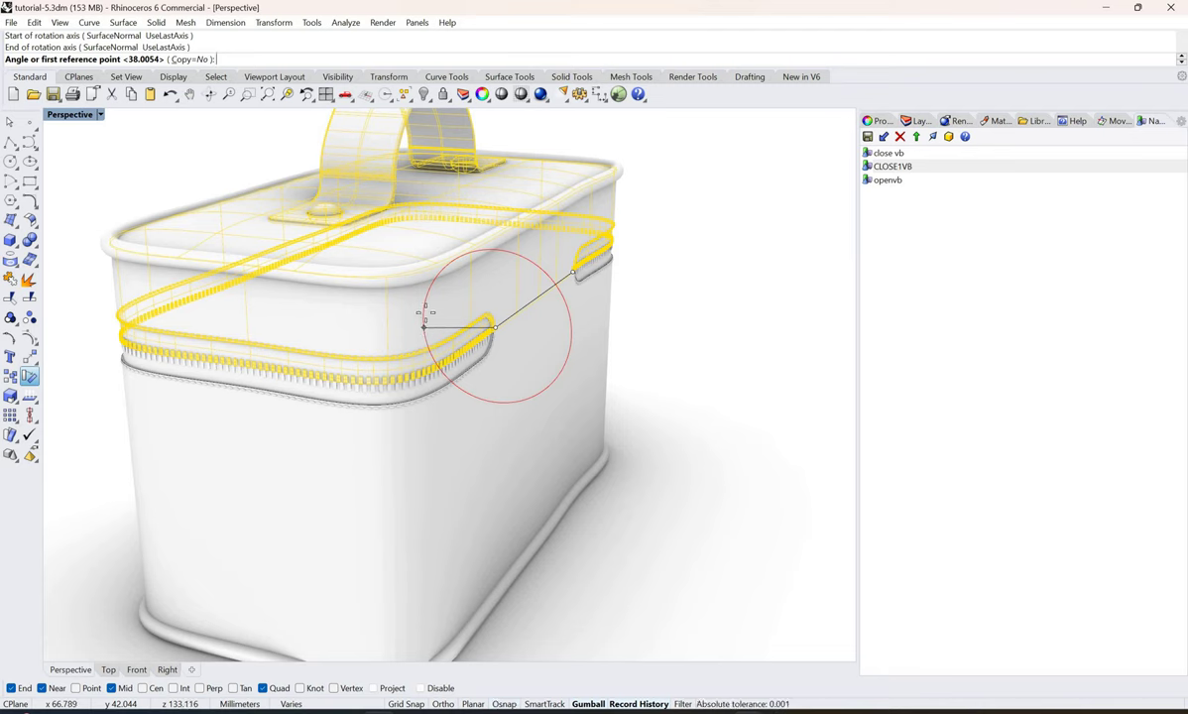
{"action": "left_click", "coordinate": [402, 290]}
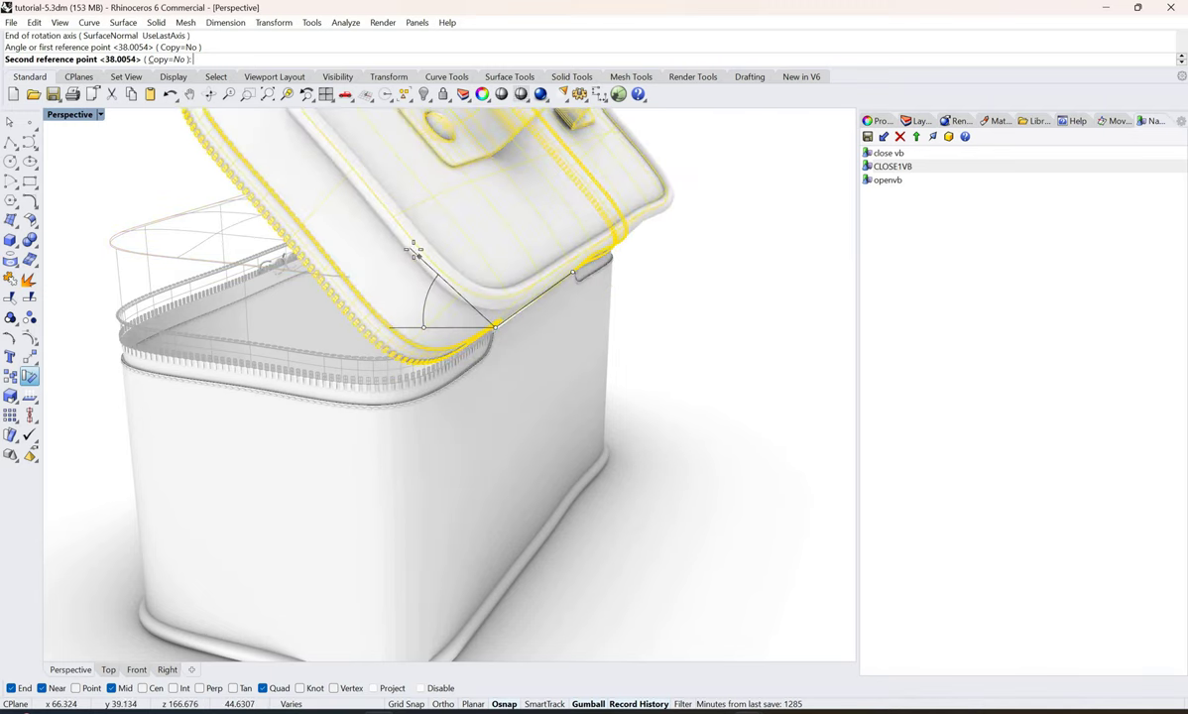
{"action": "left_click", "coordinate": [413, 253]}
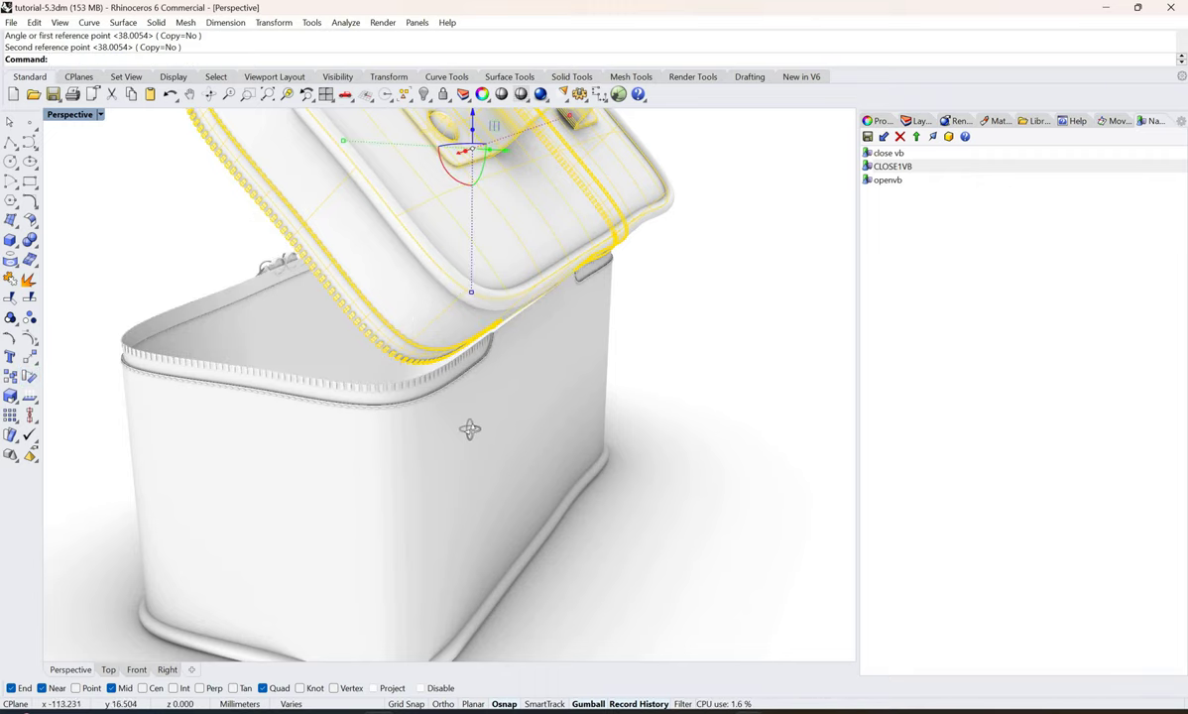
{"action": "right_click_drag", "start_coordinate": [472, 432], "coordinate": [547, 374]}
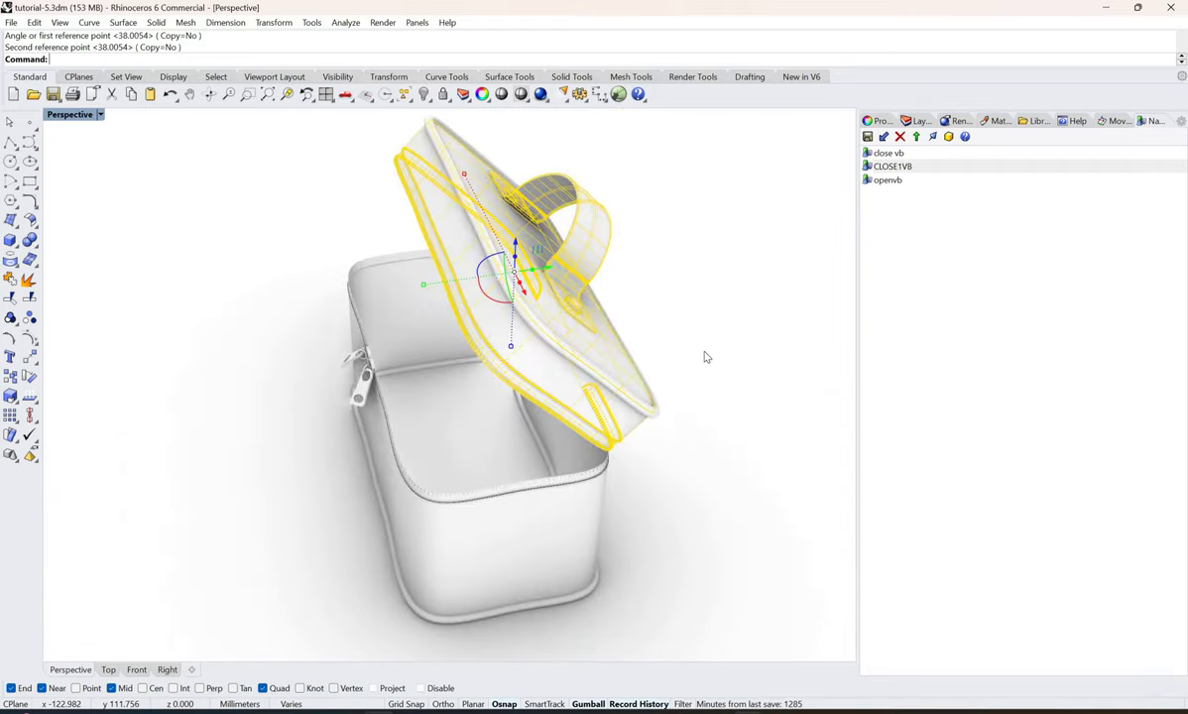
{"action": "key", "text": "Escape"}
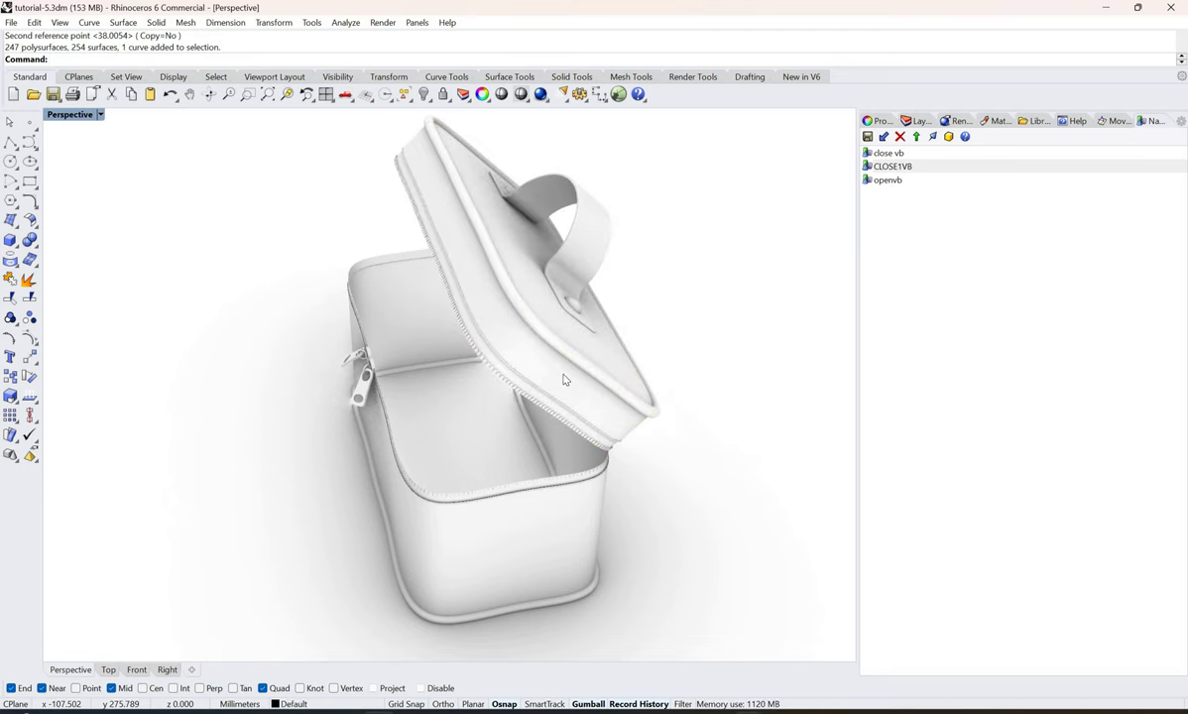
Save the opened lid group's position as the named position OPEN1VB.
{"action": "left_click", "coordinate": [563, 380]}
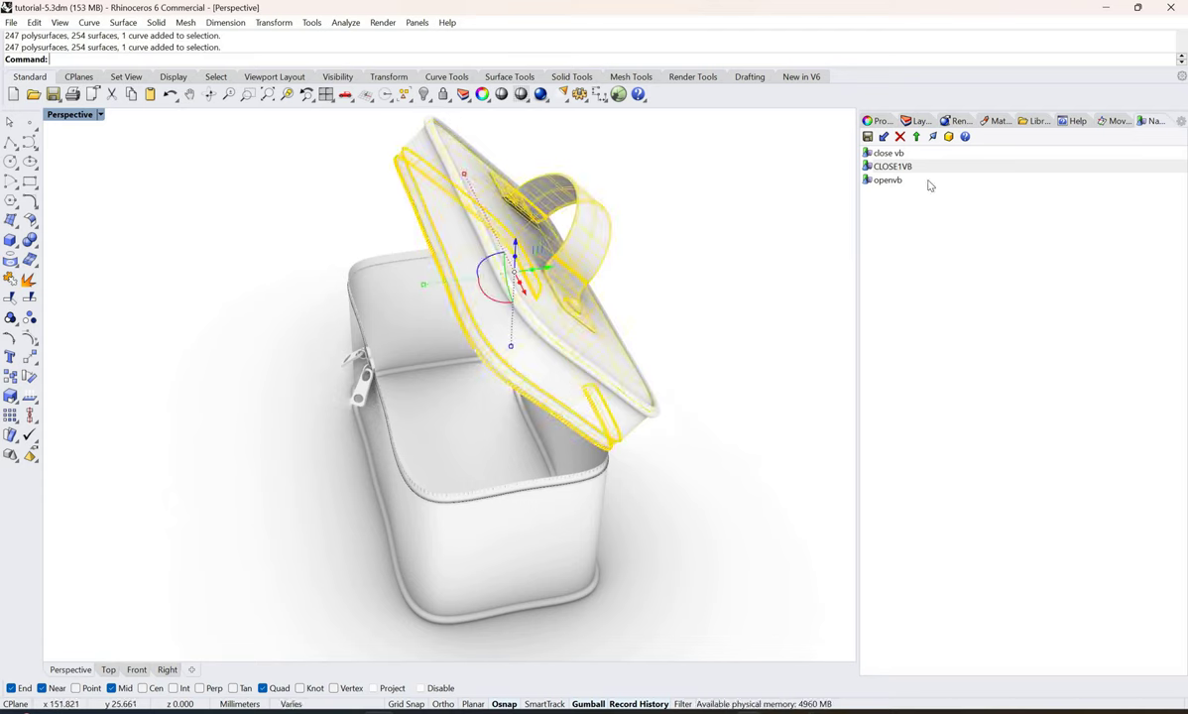
{"action": "left_click", "coordinate": [868, 138]}
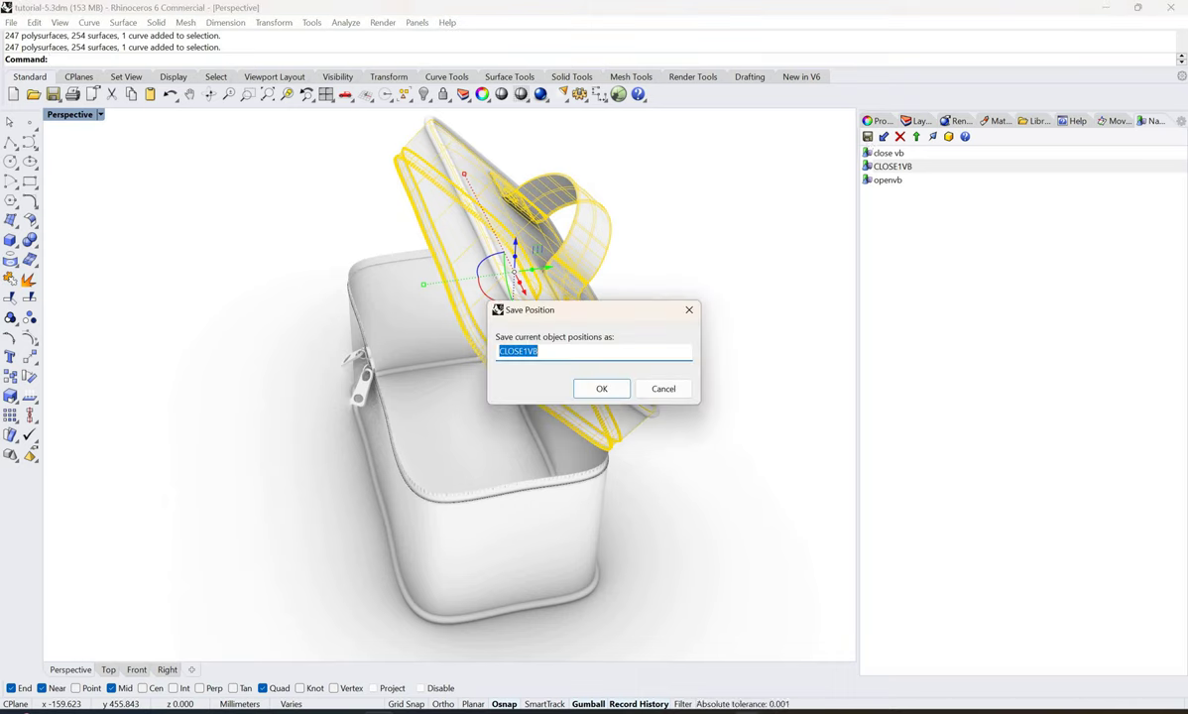
{"action": "type", "text": "OPEN"}
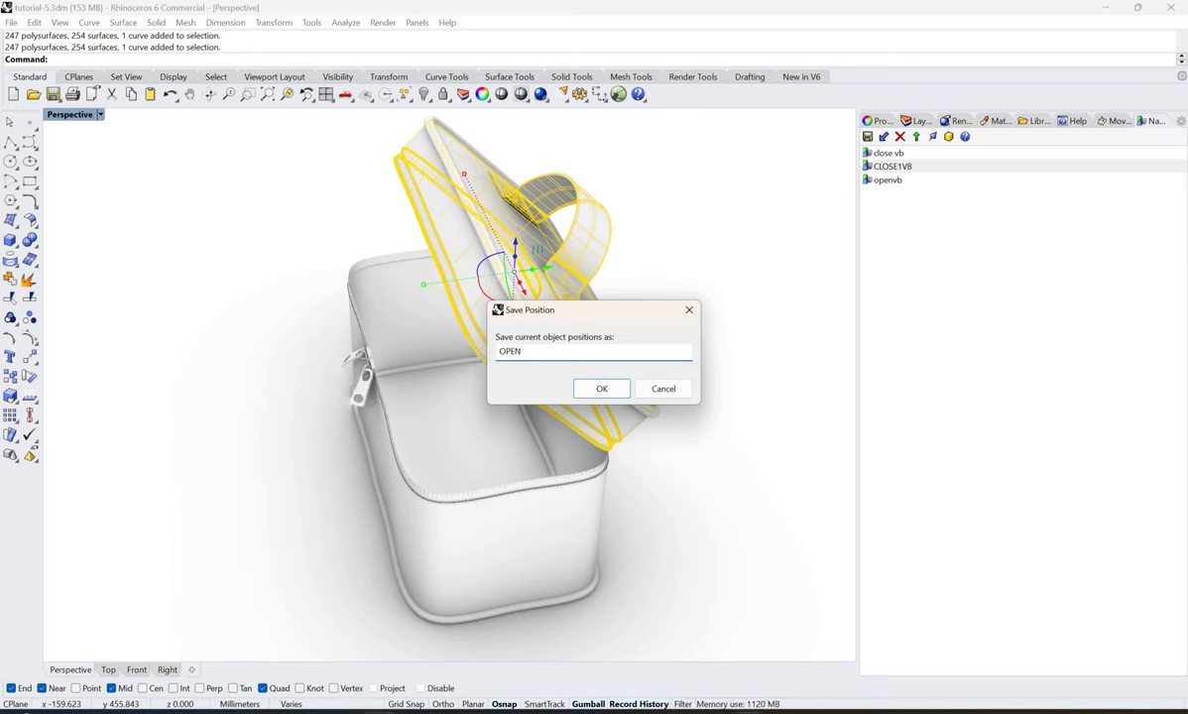
{"action": "type", "text": "1VB"}
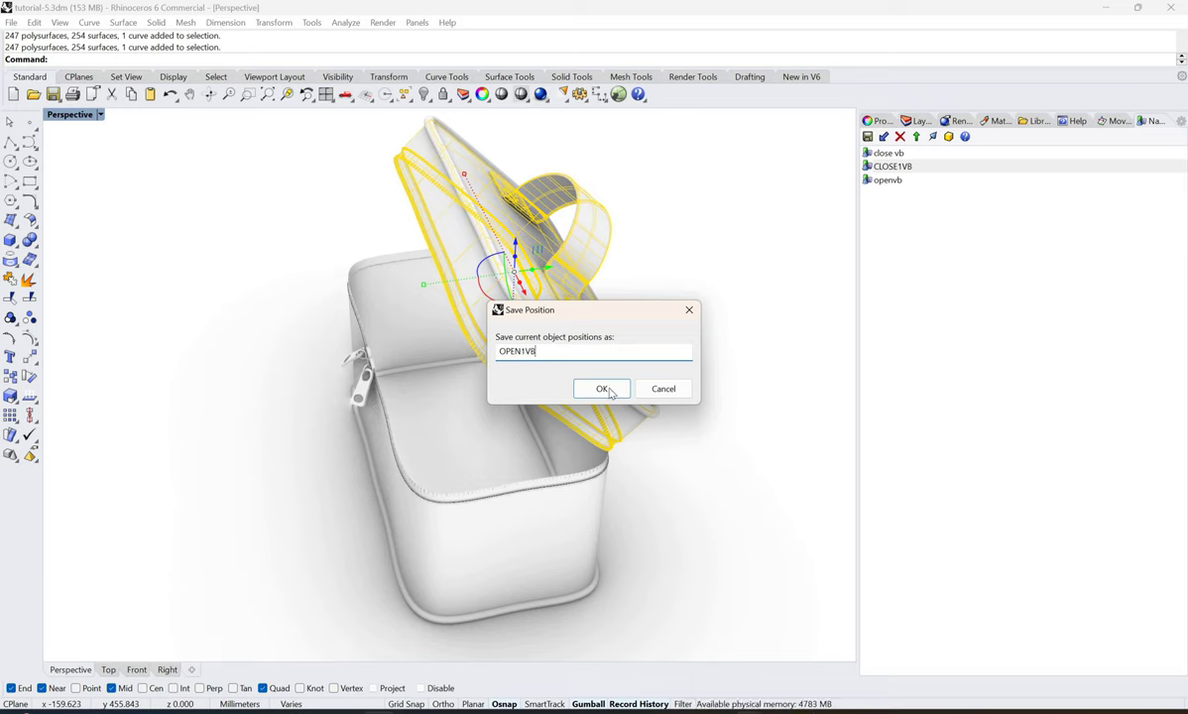
{"action": "left_click", "coordinate": [607, 389]}
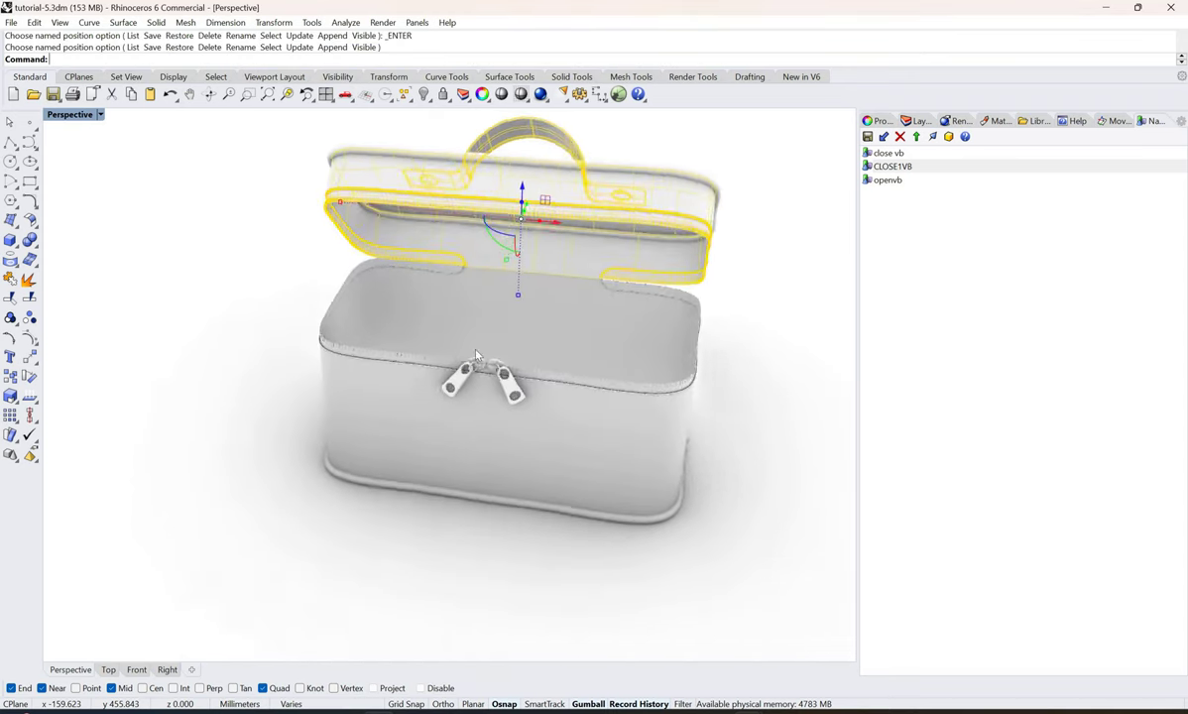
Turn each of the two front zipper pulls half a turn about its vertical axis in the Top view.
{"action": "scroll", "coordinate": [441, 312], "scroll_direction": "up", "scroll_amount": 5}
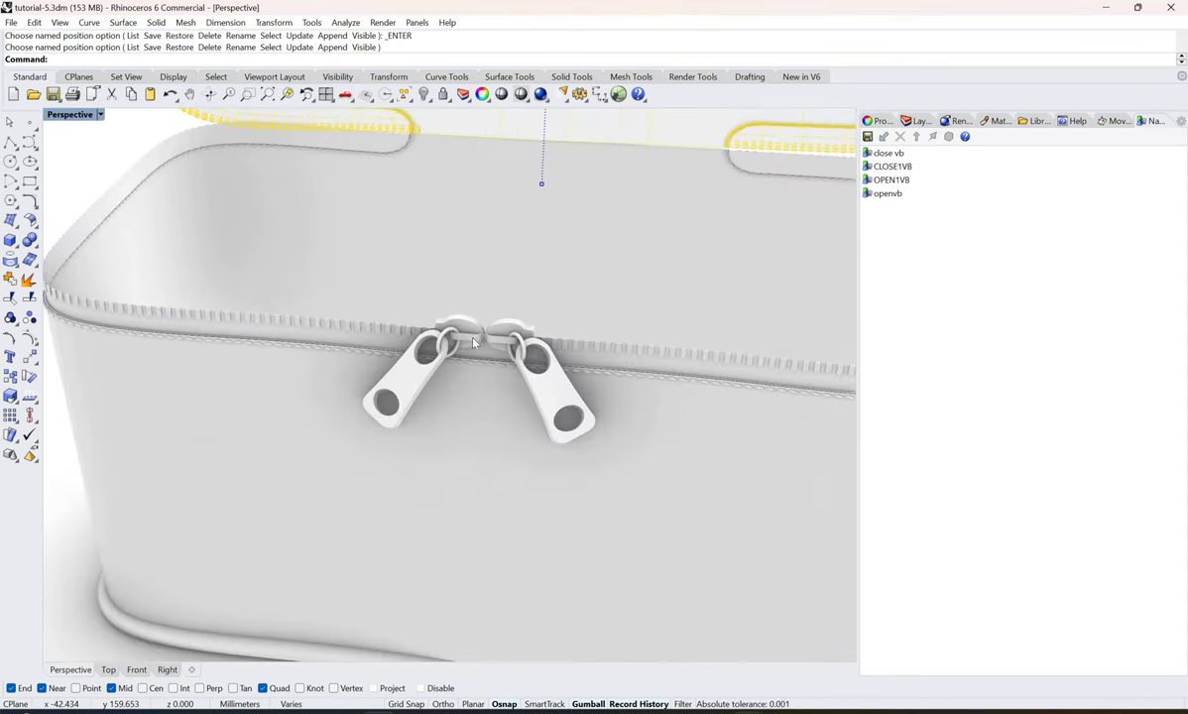
{"action": "left_click", "coordinate": [445, 324]}
{"action": "double_click", "coordinate": [75, 117]}
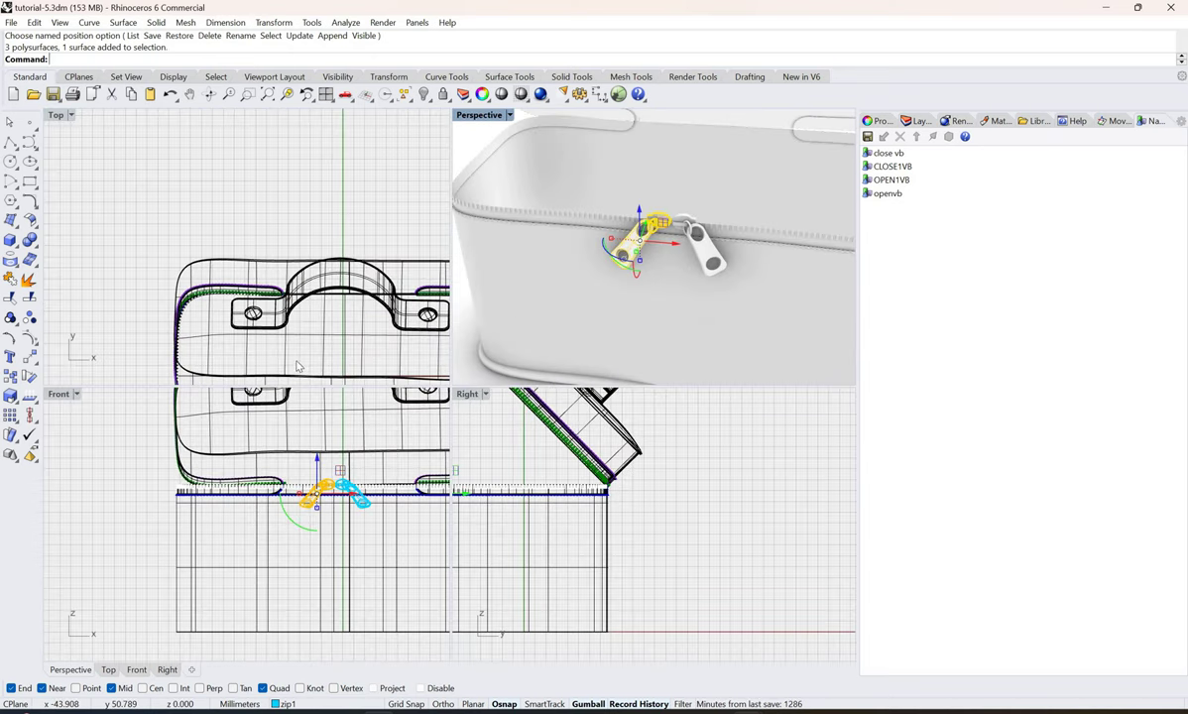
{"action": "scroll", "coordinate": [297, 369], "scroll_direction": "down", "scroll_amount": 6}
{"action": "scroll", "coordinate": [317, 380], "scroll_direction": "up", "scroll_amount": 1}
{"action": "scroll", "coordinate": [319, 377], "scroll_direction": "up", "scroll_amount": 8}
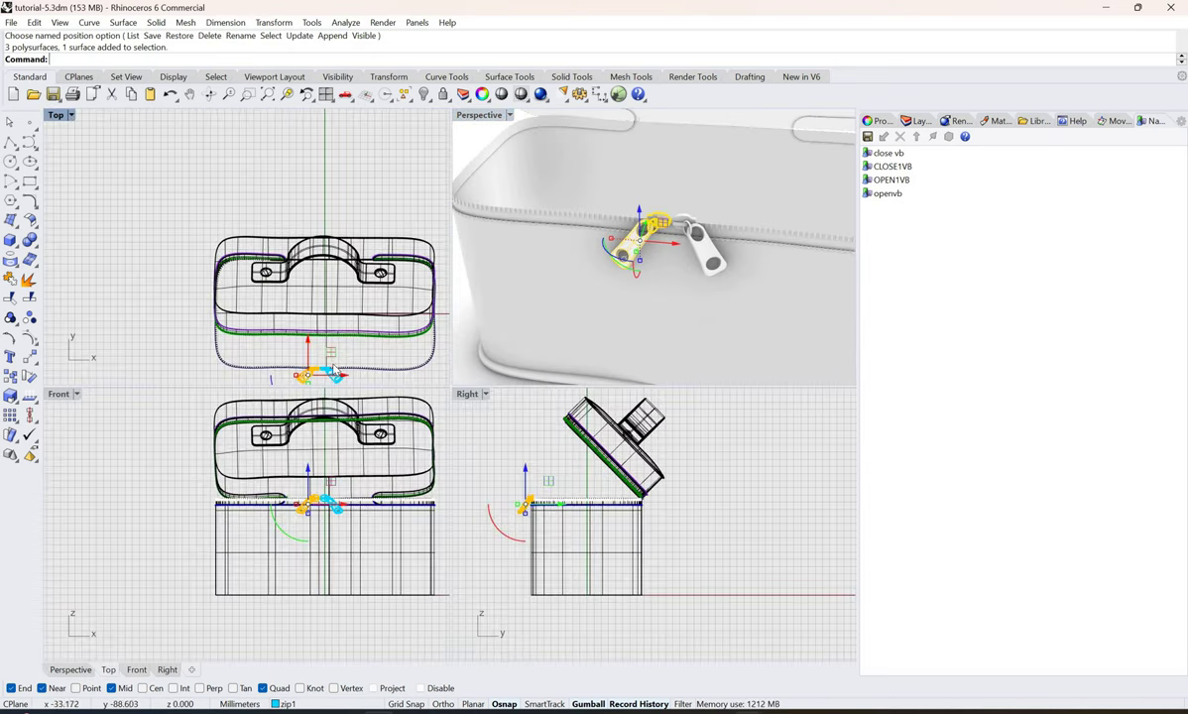
{"action": "scroll", "coordinate": [326, 371], "scroll_direction": "down", "scroll_amount": 5}
{"action": "scroll", "coordinate": [306, 344], "scroll_direction": "up", "scroll_amount": 6}
{"action": "scroll", "coordinate": [305, 344], "scroll_direction": "up", "scroll_amount": 5}
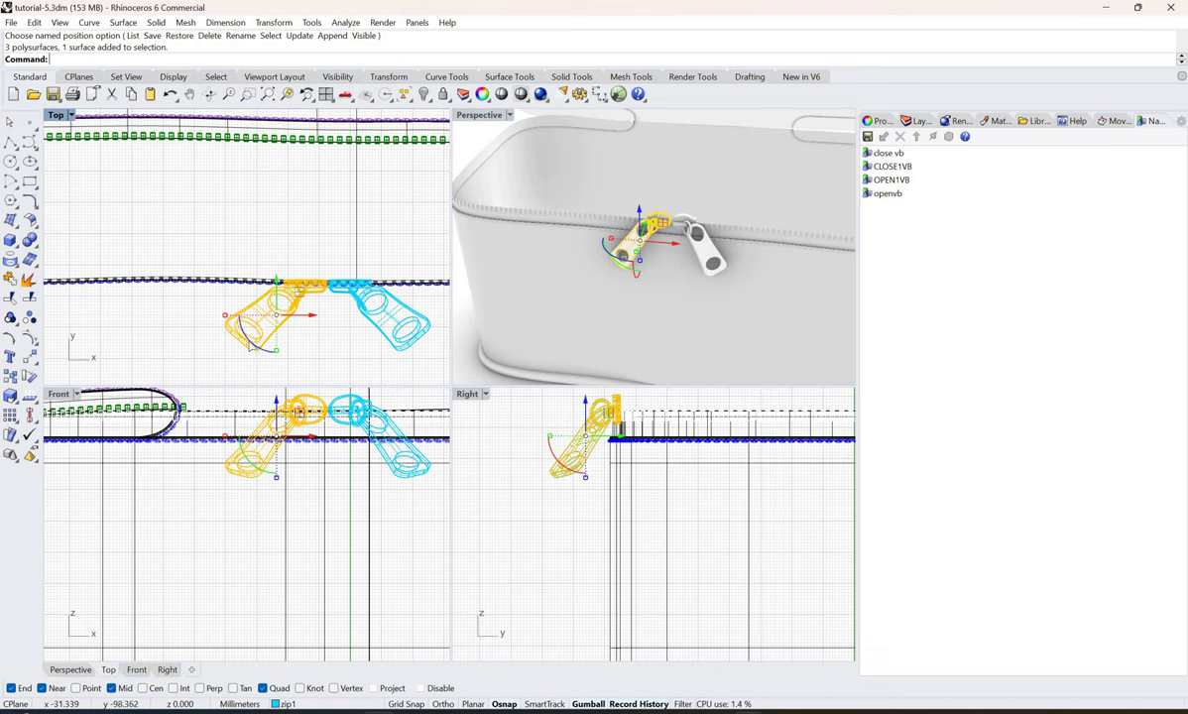
{"action": "left_click_drag", "start_coordinate": [238, 328], "coordinate": [312, 290]}
{"action": "left_click", "coordinate": [380, 325]}
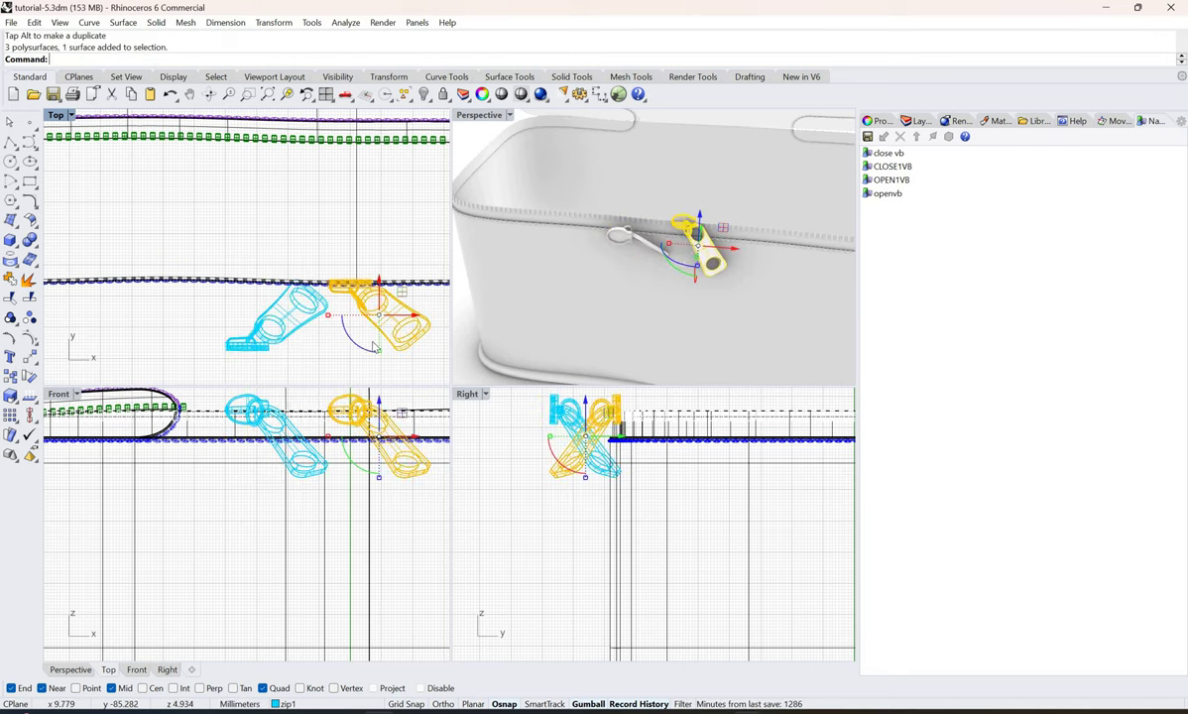
{"action": "left_click_drag", "start_coordinate": [362, 351], "coordinate": [332, 323]}
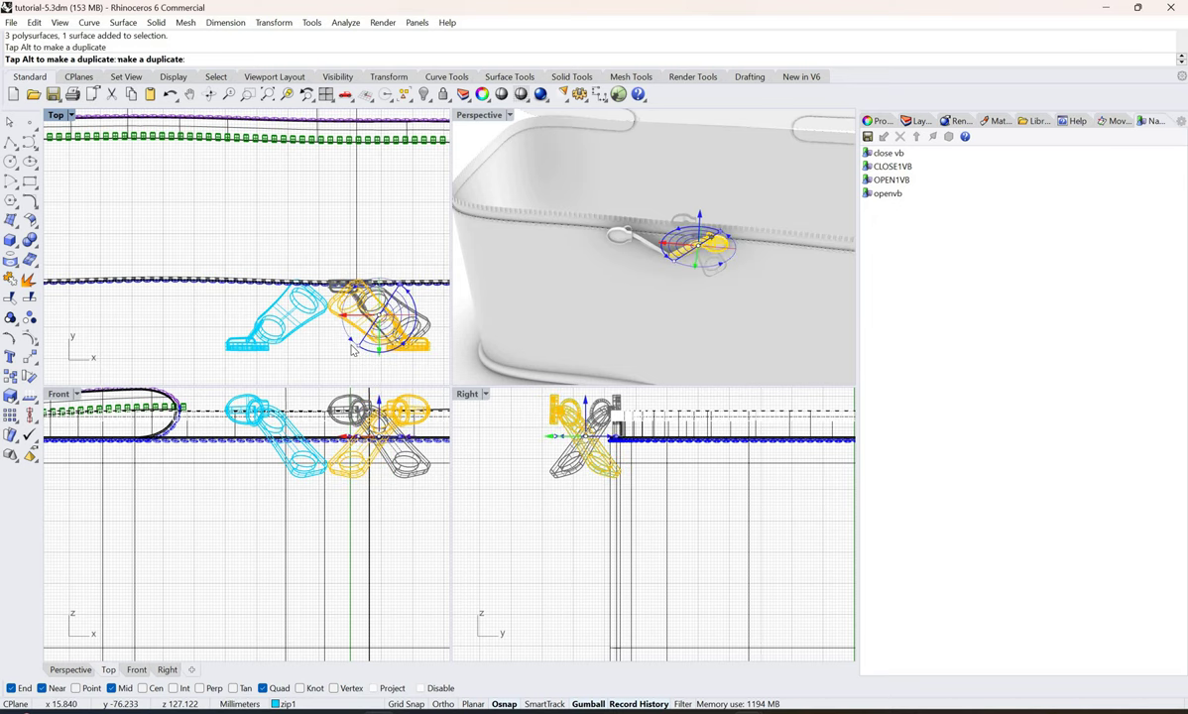
Select both turned zipper pulls and move them together from the front of the case to its back face.
{"action": "scroll", "coordinate": [352, 345], "scroll_direction": "down", "scroll_amount": 6}
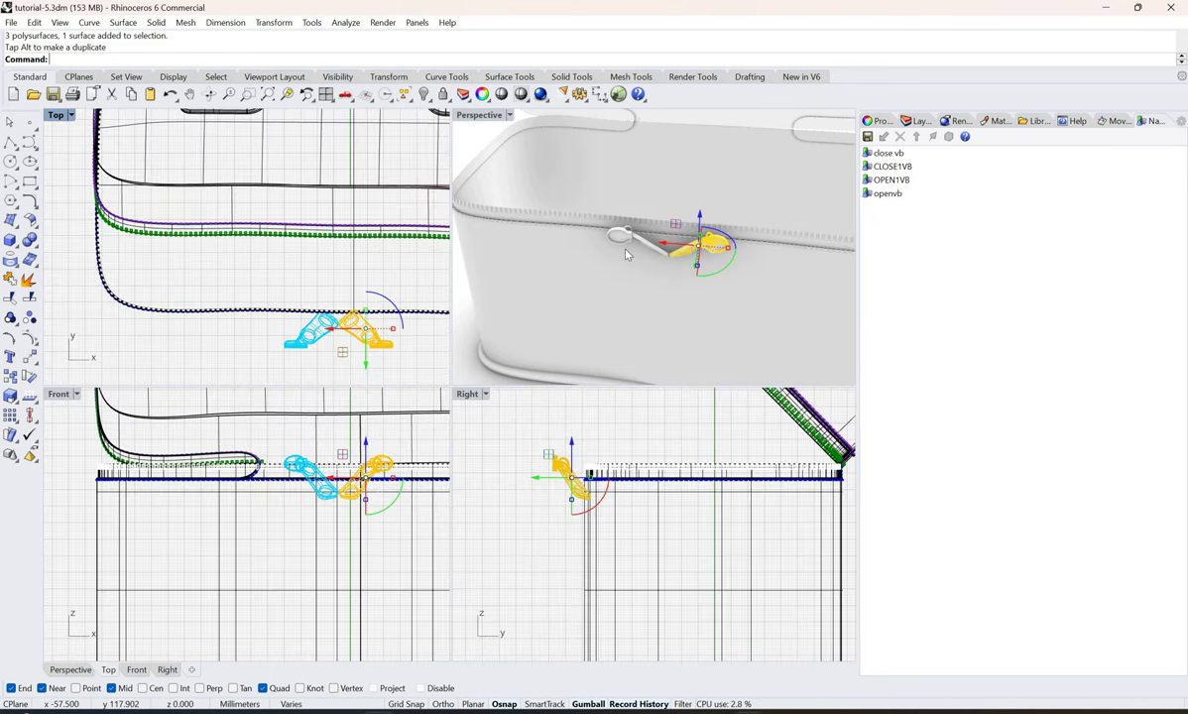
{"action": "scroll", "coordinate": [646, 224], "scroll_direction": "down", "scroll_amount": 5}
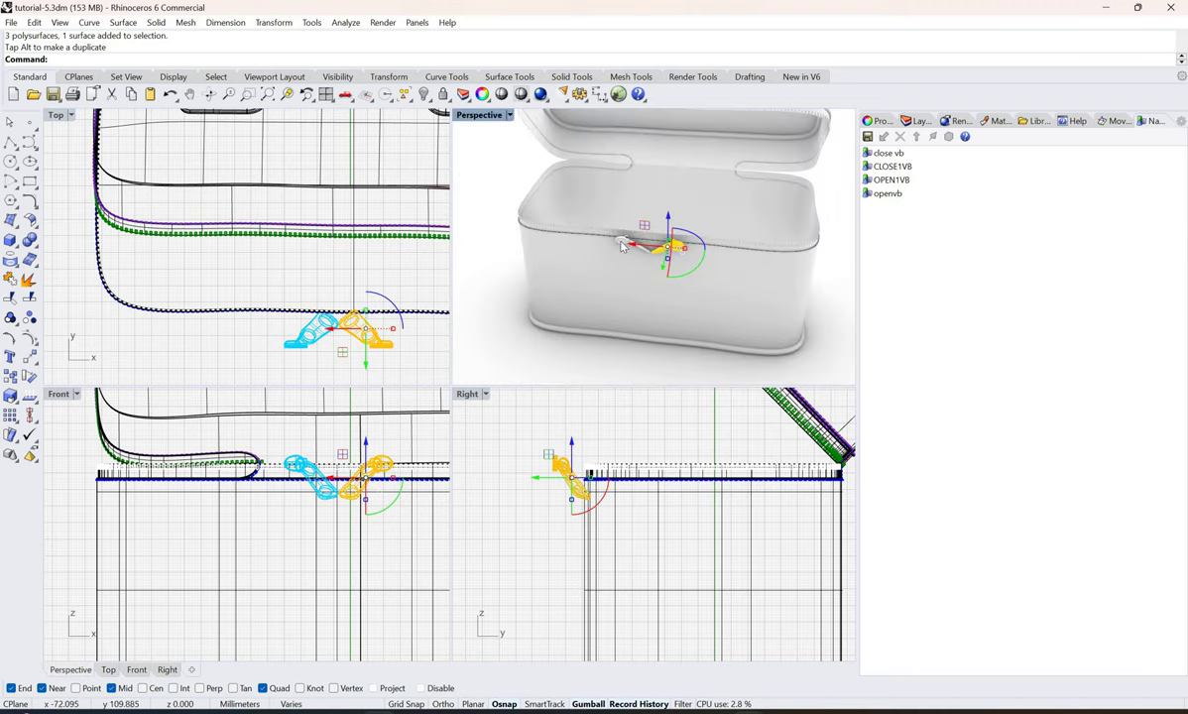
{"action": "left_click", "coordinate": [622, 245]}
{"action": "left_click", "coordinate": [623, 245]}
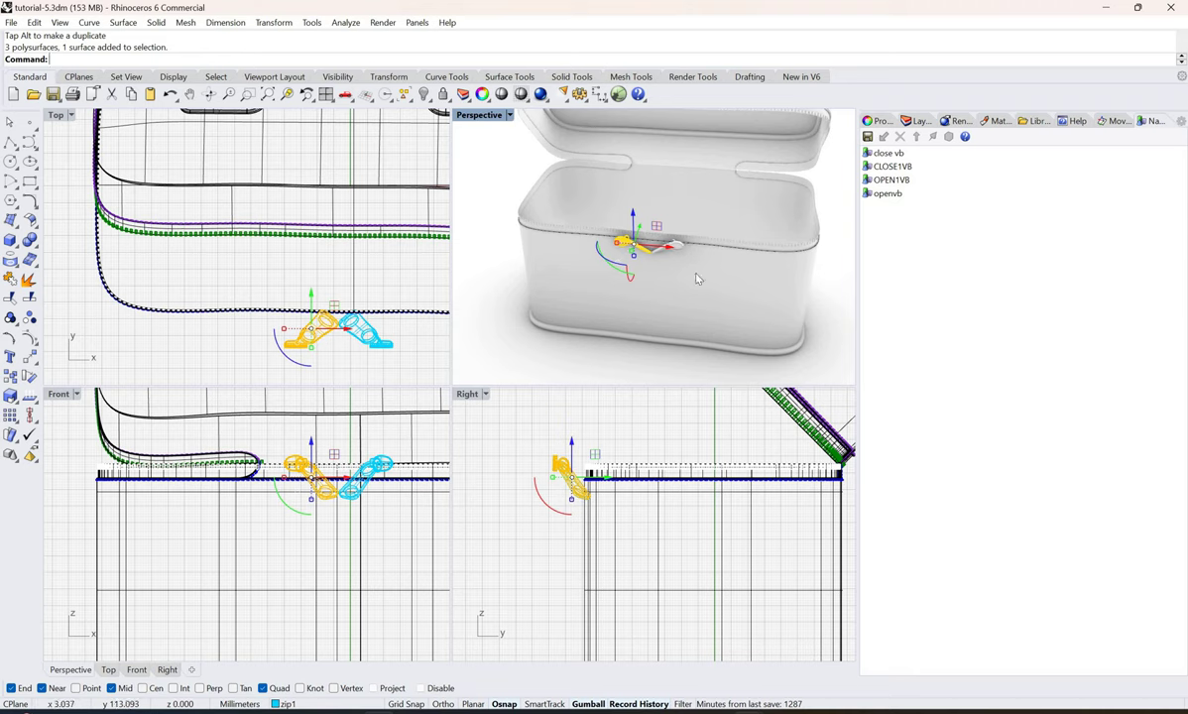
{"action": "left_click", "coordinate": [670, 247], "text": "shift"}
{"action": "right_click_drag", "start_coordinate": [502, 260], "coordinate": [697, 226]}
{"action": "key", "text": "alt"}
{"action": "left_click_drag", "start_coordinate": [746, 232], "coordinate": [774, 260]}
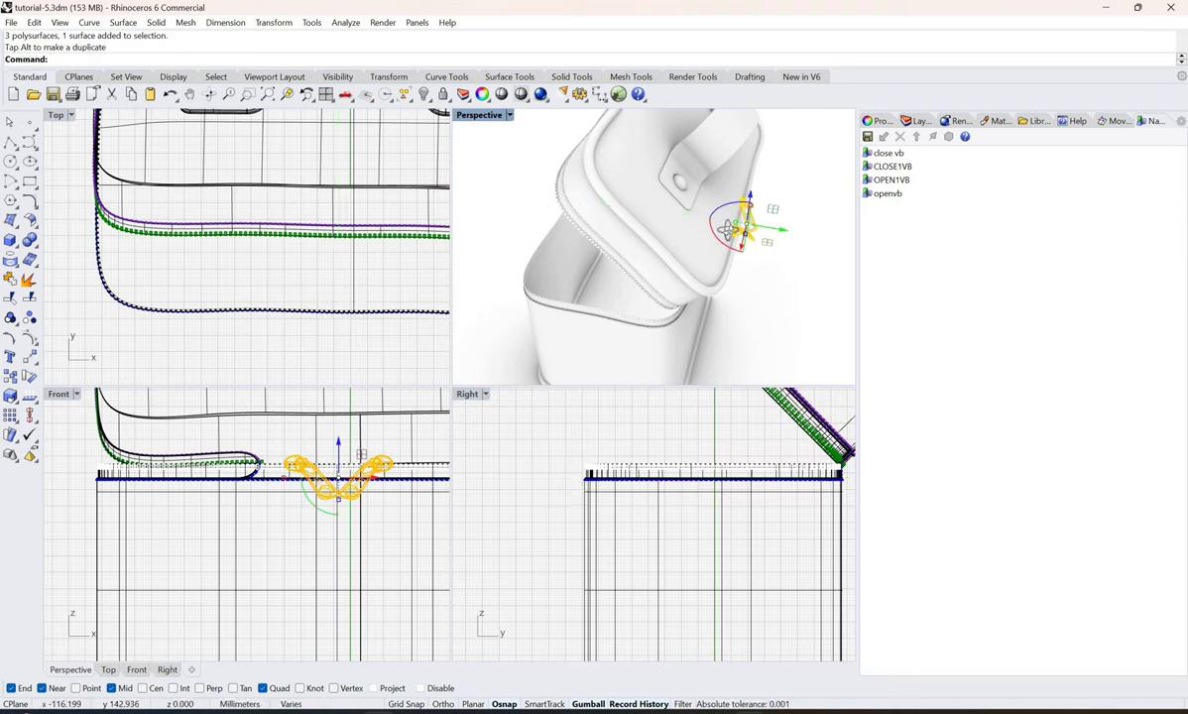
{"action": "key", "text": "Escape"}
Slide the zipper pull on the positive X side outward along the back face to the rear zipper end on that side.
{"action": "right_click_drag", "start_coordinate": [675, 195], "coordinate": [718, 190]}
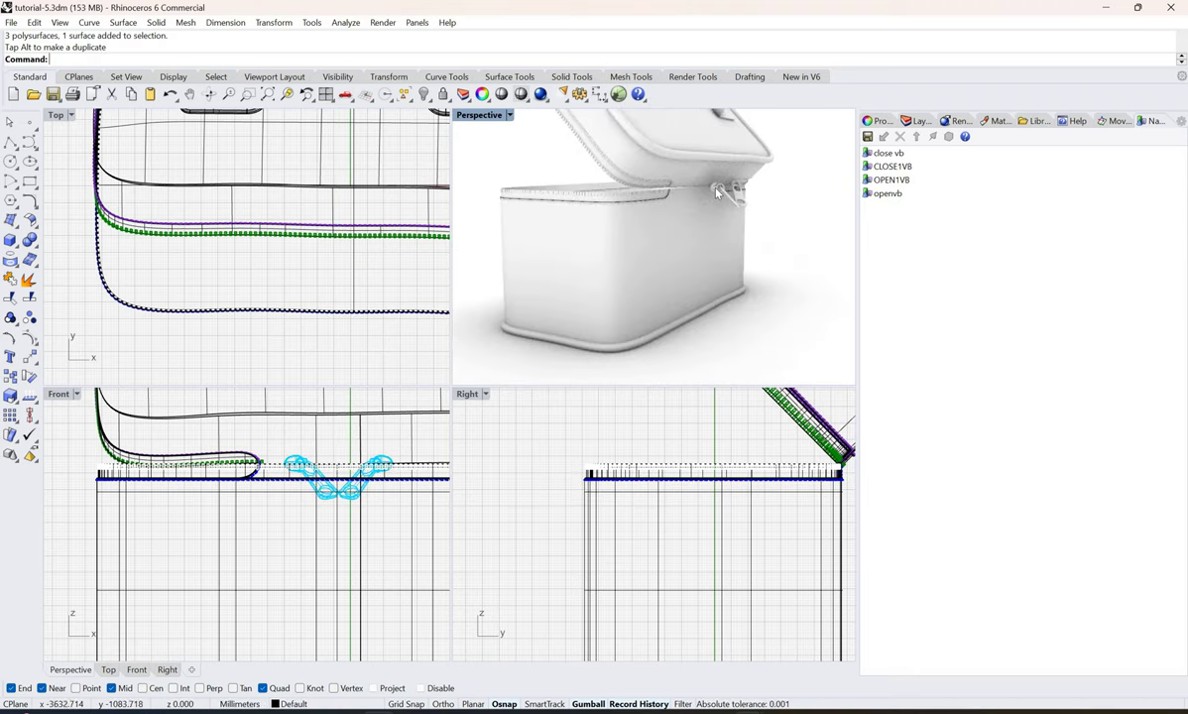
{"action": "scroll", "coordinate": [713, 192], "scroll_direction": "up", "scroll_amount": 6}
{"action": "scroll", "coordinate": [707, 196], "scroll_direction": "down", "scroll_amount": 3}
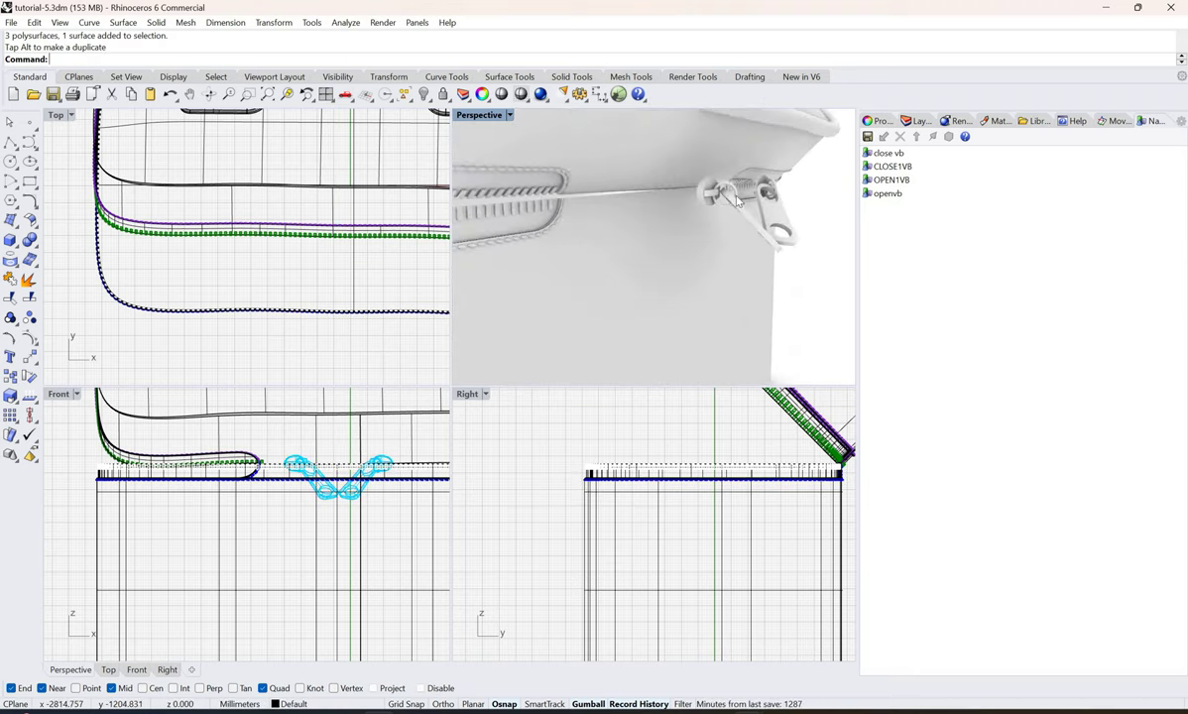
{"action": "left_click", "coordinate": [702, 232]}
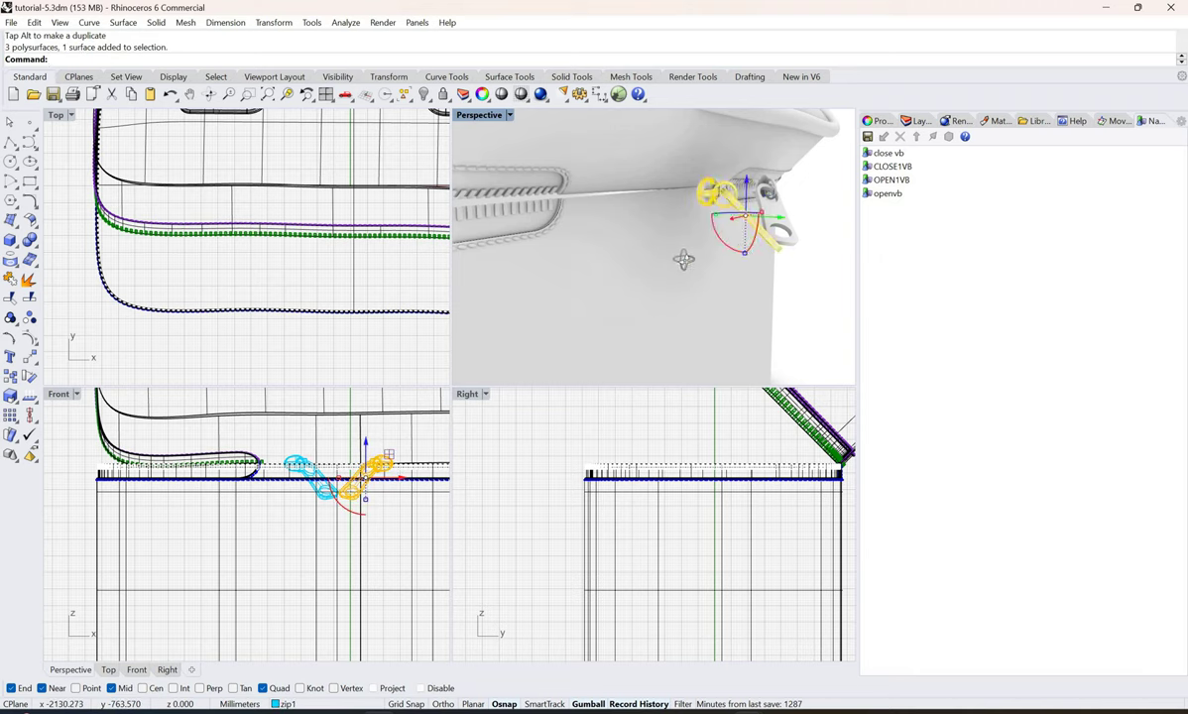
{"action": "right_click_drag", "start_coordinate": [685, 258], "coordinate": [539, 254]}
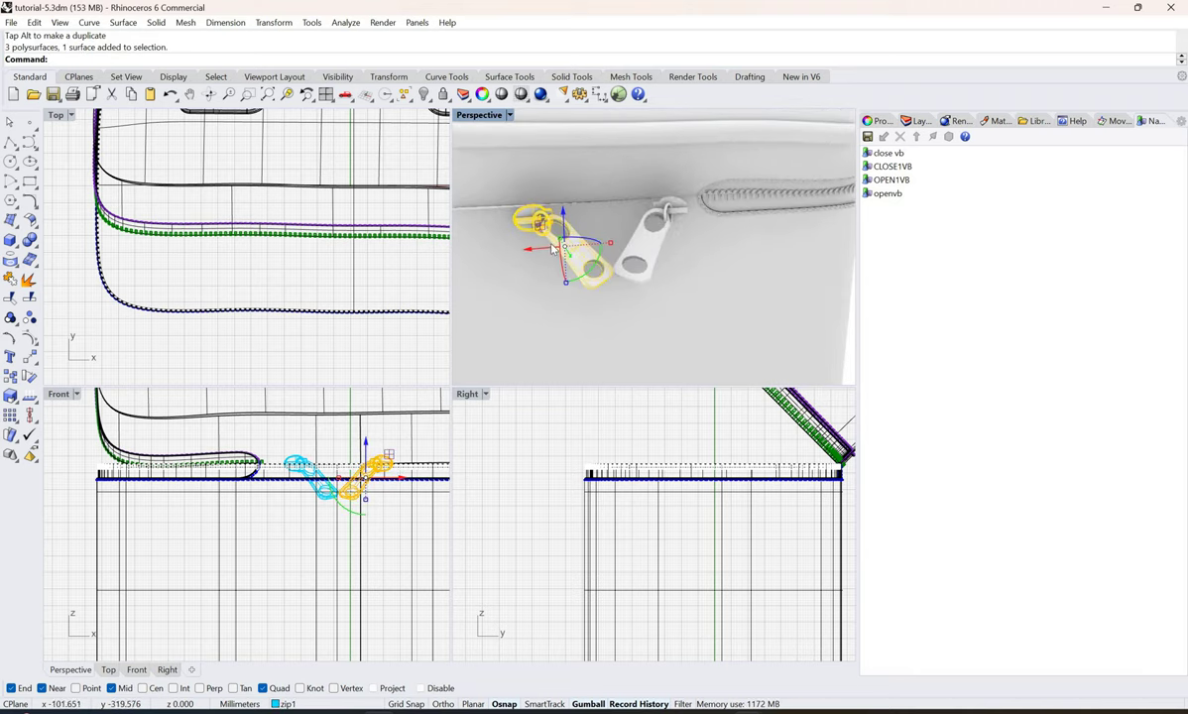
{"action": "scroll", "coordinate": [537, 254], "scroll_direction": "down", "scroll_amount": 2}
{"action": "scroll", "coordinate": [527, 255], "scroll_direction": "down", "scroll_amount": 2}
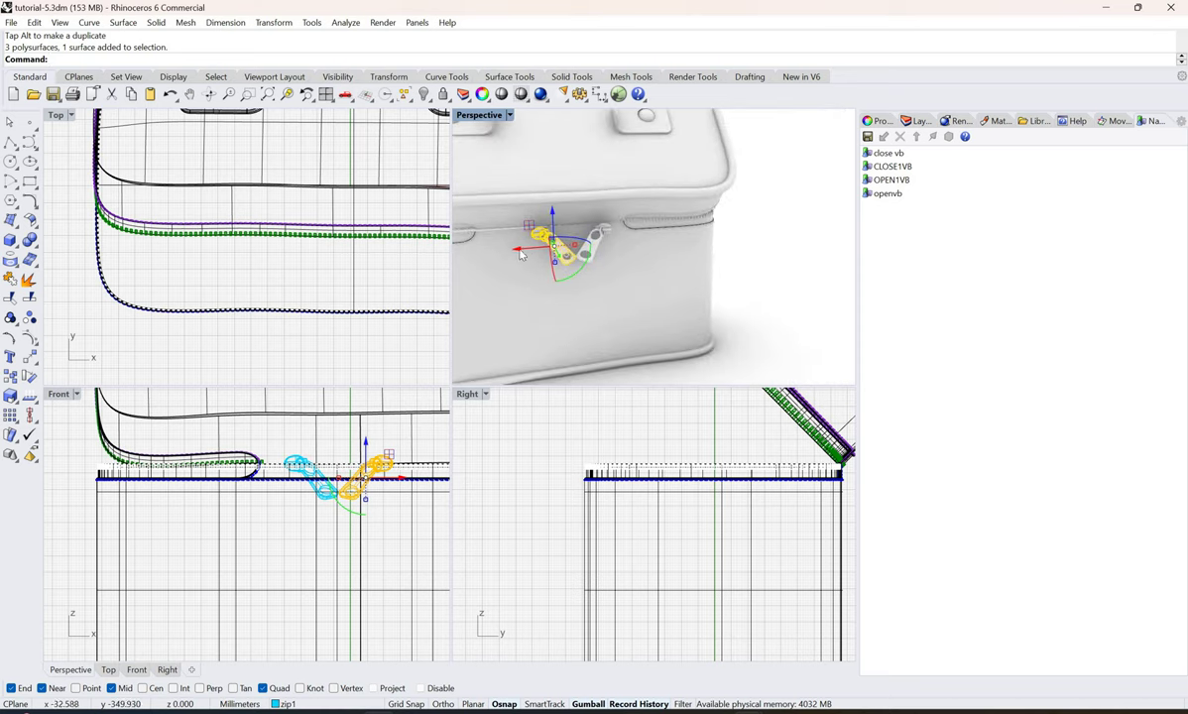
{"action": "mouse_move", "coordinate": [466, 256]}
{"action": "left_mouse_down"}
{"action": "mouse_move", "coordinate": [440, 265]}
{"action": "mouse_move", "coordinate": [501, 271]}
{"action": "mouse_move", "coordinate": [481, 247]}
{"action": "left_mouse_up"}
{"action": "scroll", "coordinate": [501, 260], "scroll_direction": "down", "scroll_amount": 3}
{"action": "scroll", "coordinate": [540, 278], "scroll_direction": "up", "scroll_amount": 3}
{"action": "scroll", "coordinate": [538, 277], "scroll_direction": "up", "scroll_amount": 2}
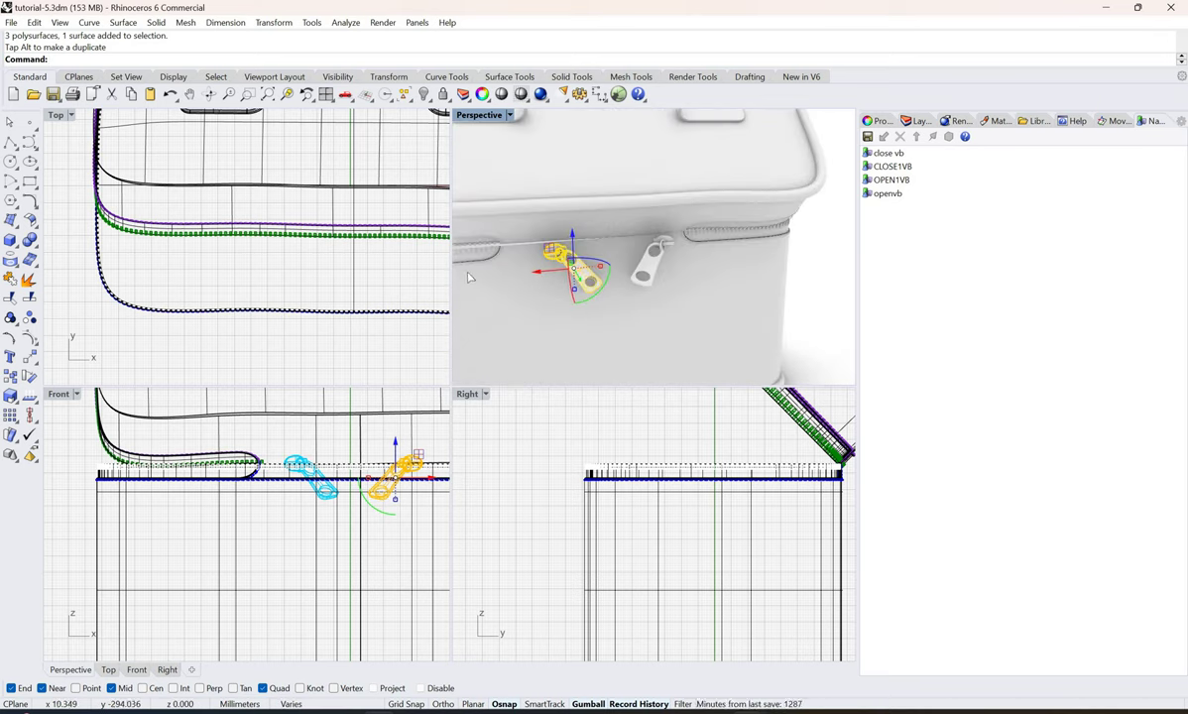
{"action": "left_click_drag", "start_coordinate": [574, 263], "coordinate": [518, 276]}
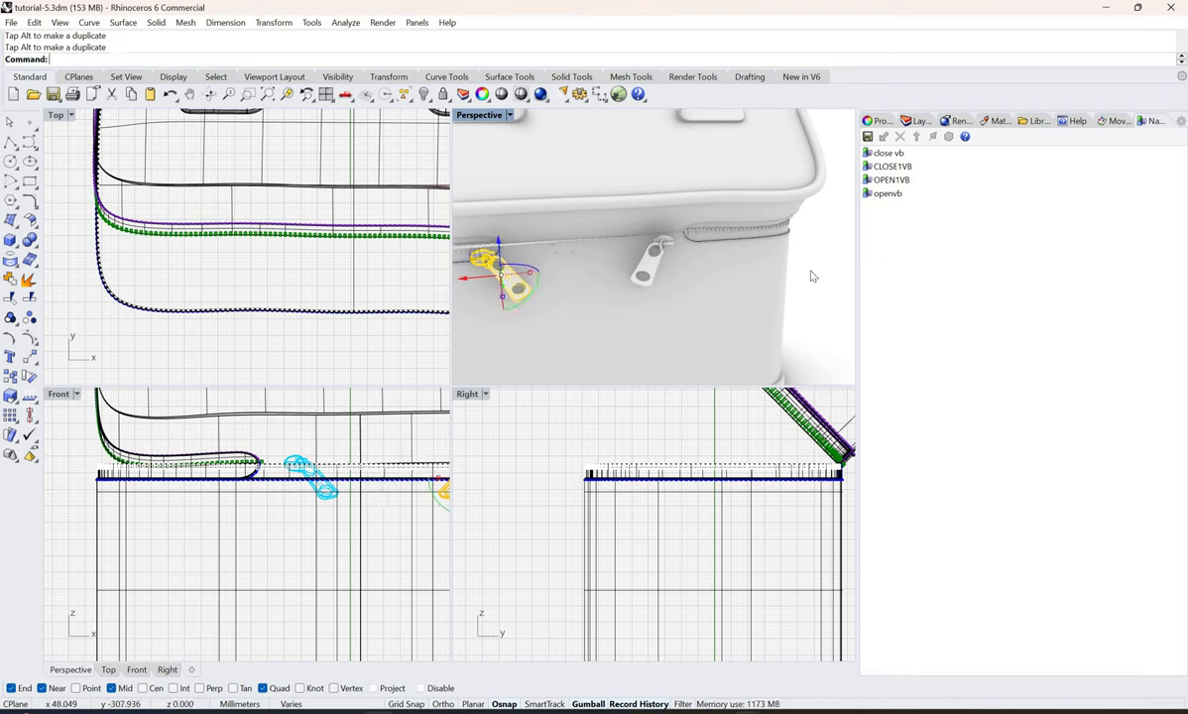
Slide the other zipper pull along the back face to the opposite rear zipper end.
{"action": "left_click", "coordinate": [658, 248]}
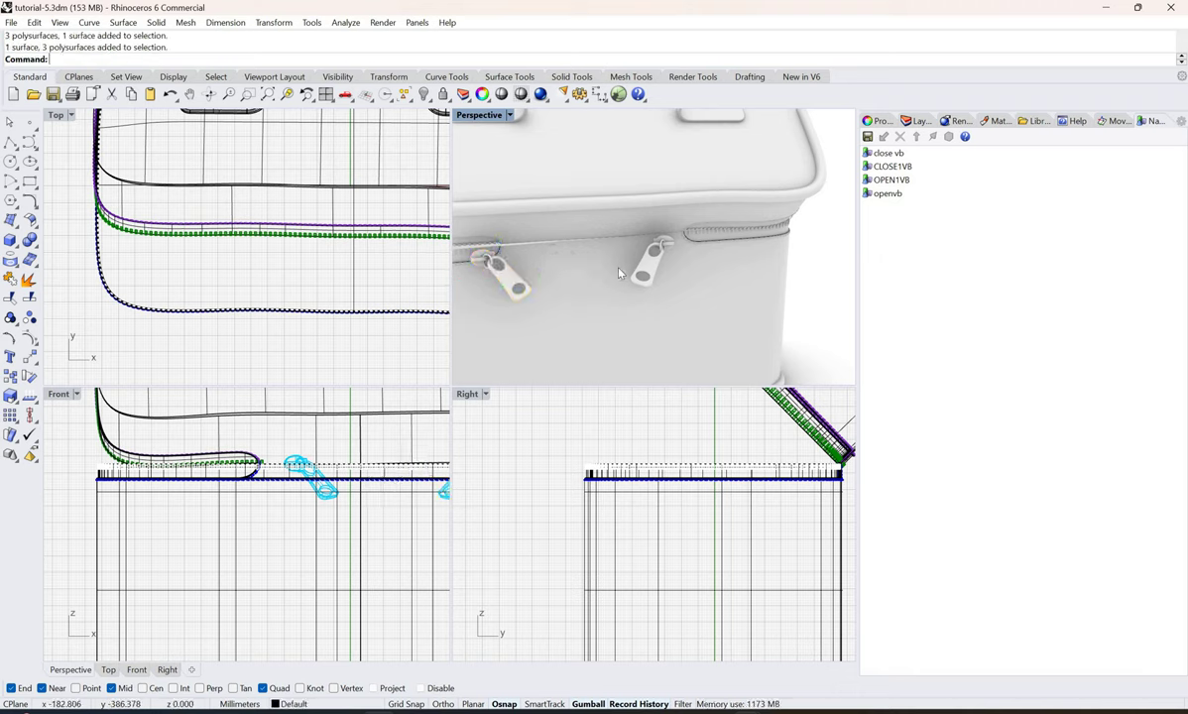
{"action": "left_click_drag", "start_coordinate": [698, 261], "coordinate": [732, 242]}
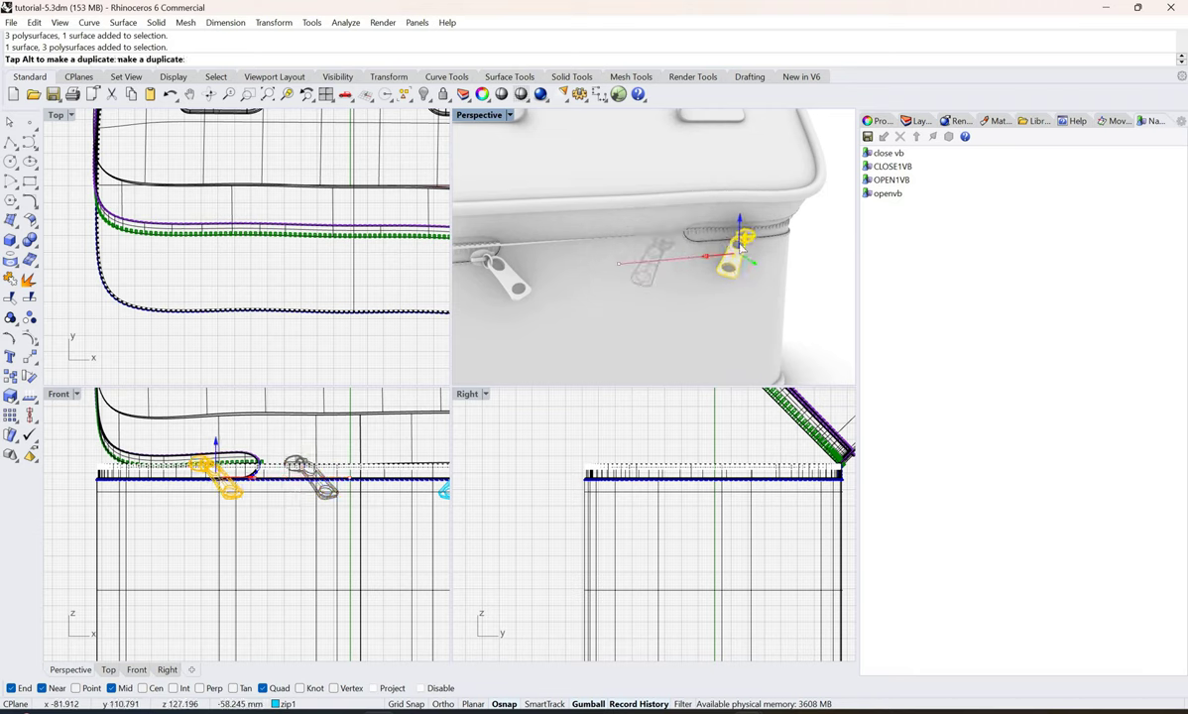
{"action": "left_click_drag", "start_coordinate": [739, 250], "coordinate": [705, 256]}
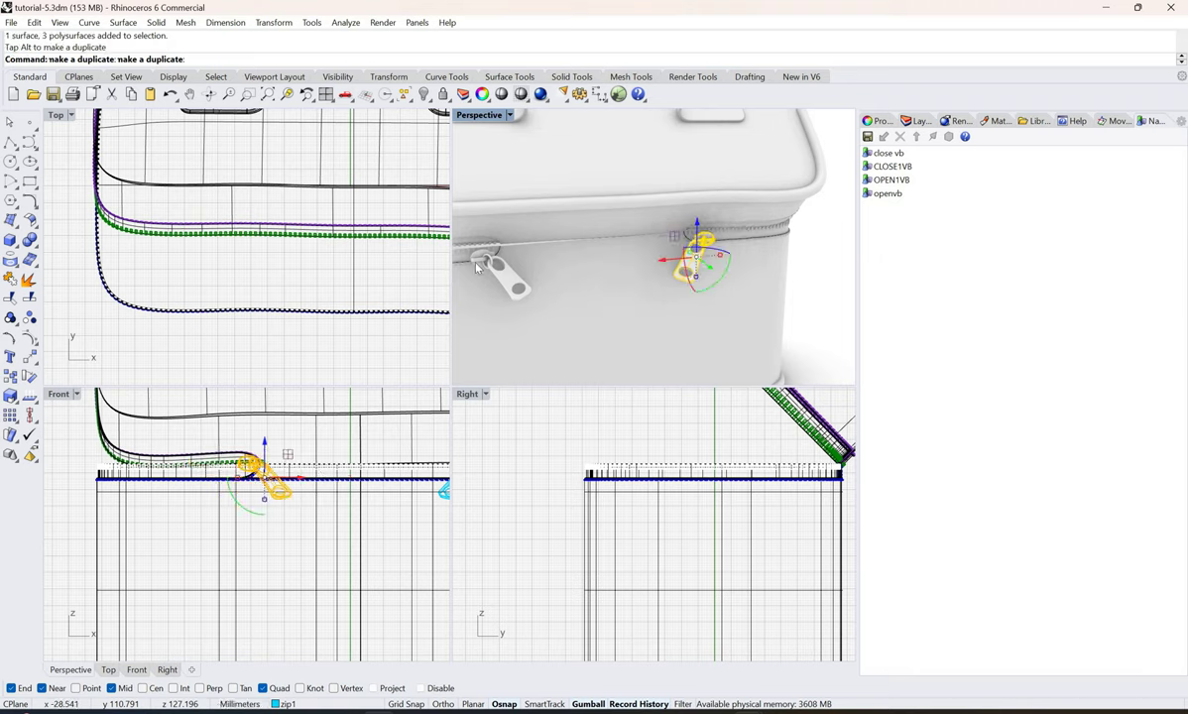
Select both zipper pulls on the back face and append them to the OPEN1VB named position.
{"action": "scroll", "coordinate": [480, 266], "scroll_direction": "down", "scroll_amount": 5}
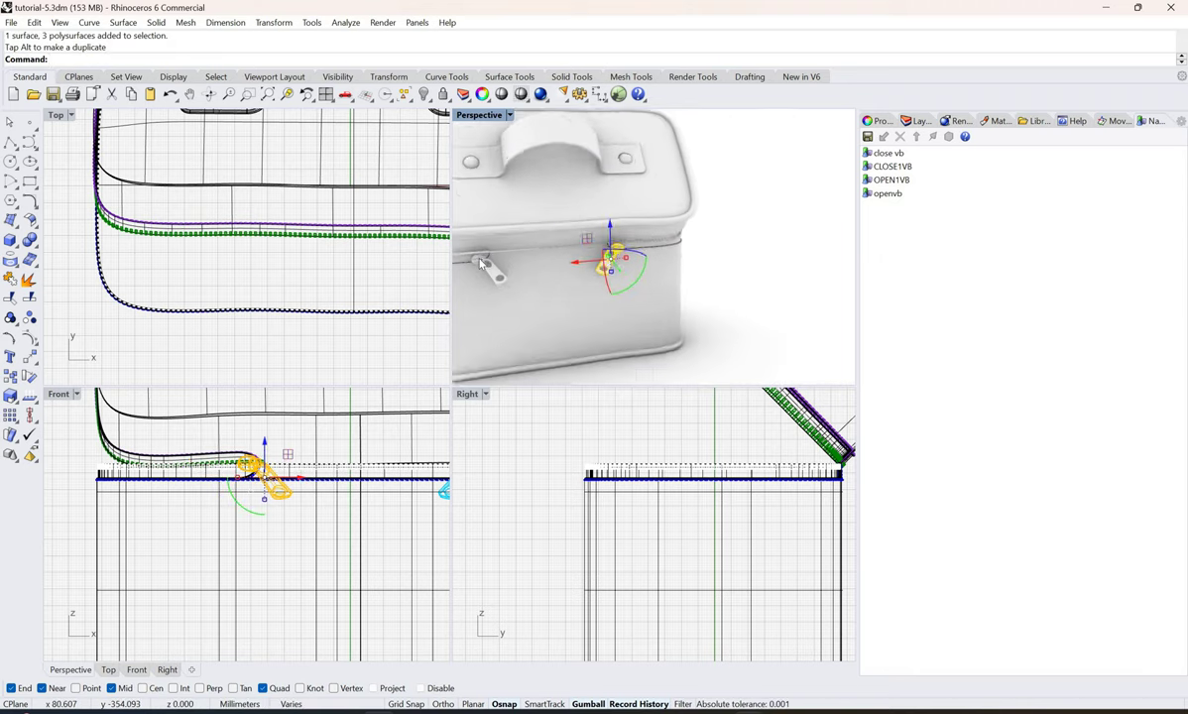
{"action": "scroll", "coordinate": [563, 195], "scroll_direction": "up", "scroll_amount": 5}
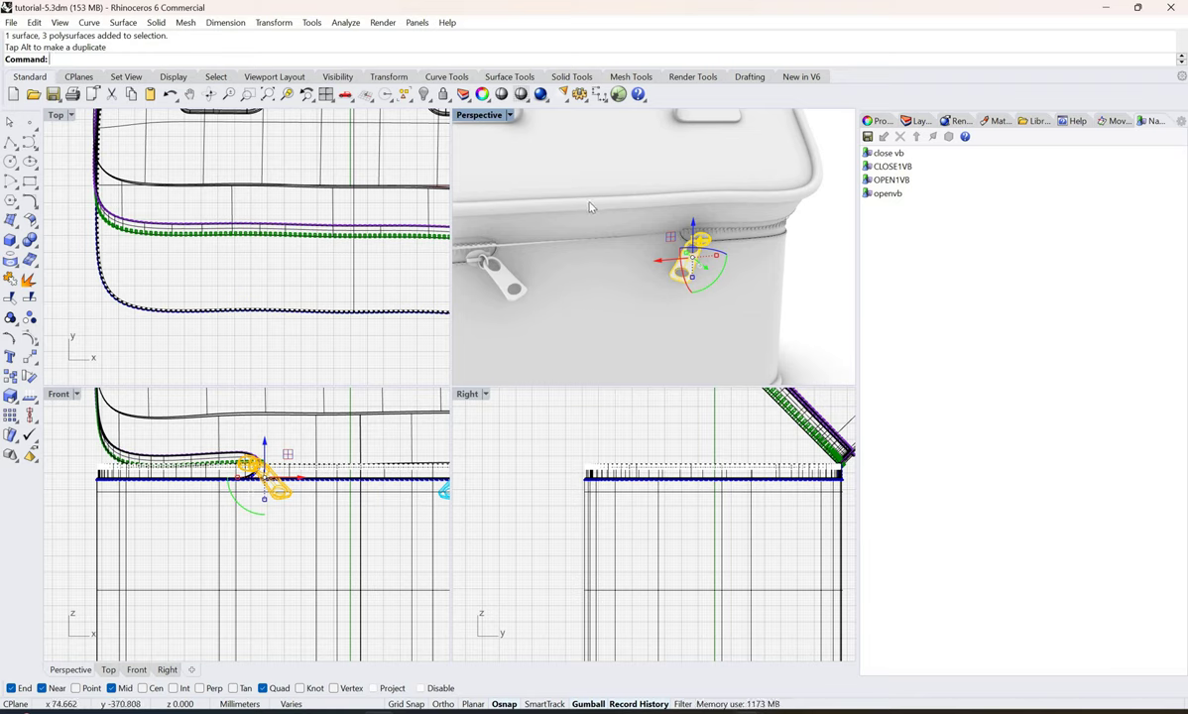
{"action": "left_click", "coordinate": [479, 261]}
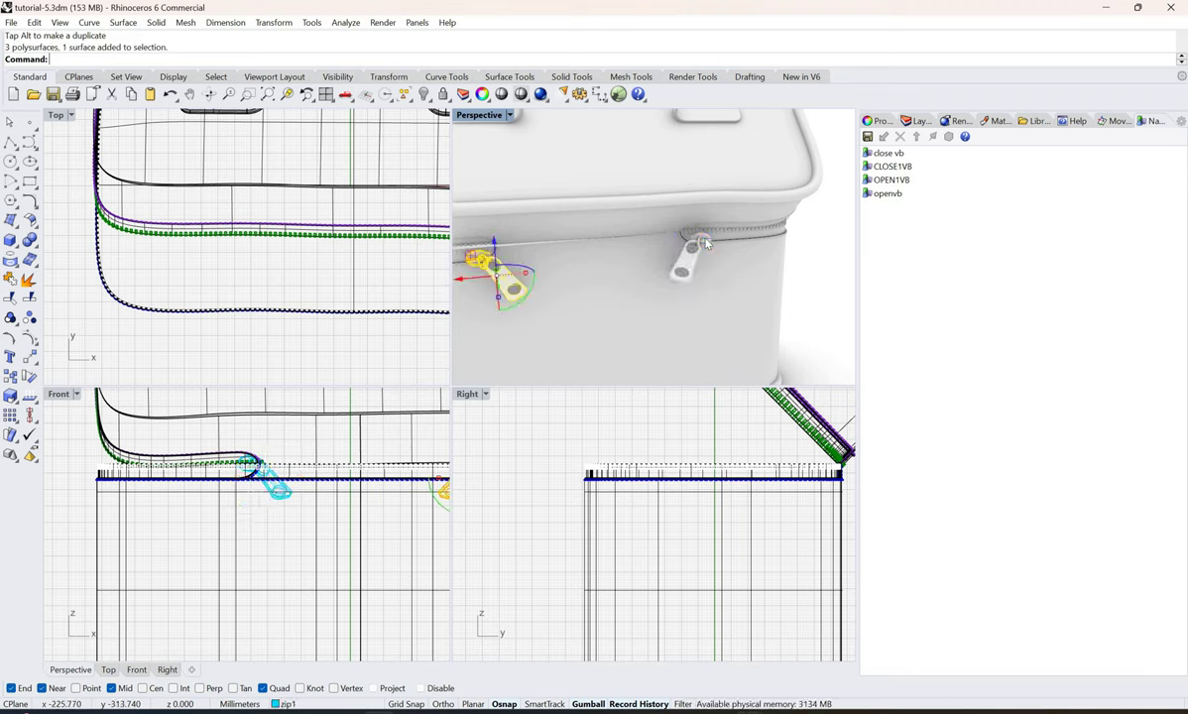
{"action": "left_click", "coordinate": [702, 245], "text": "shift"}
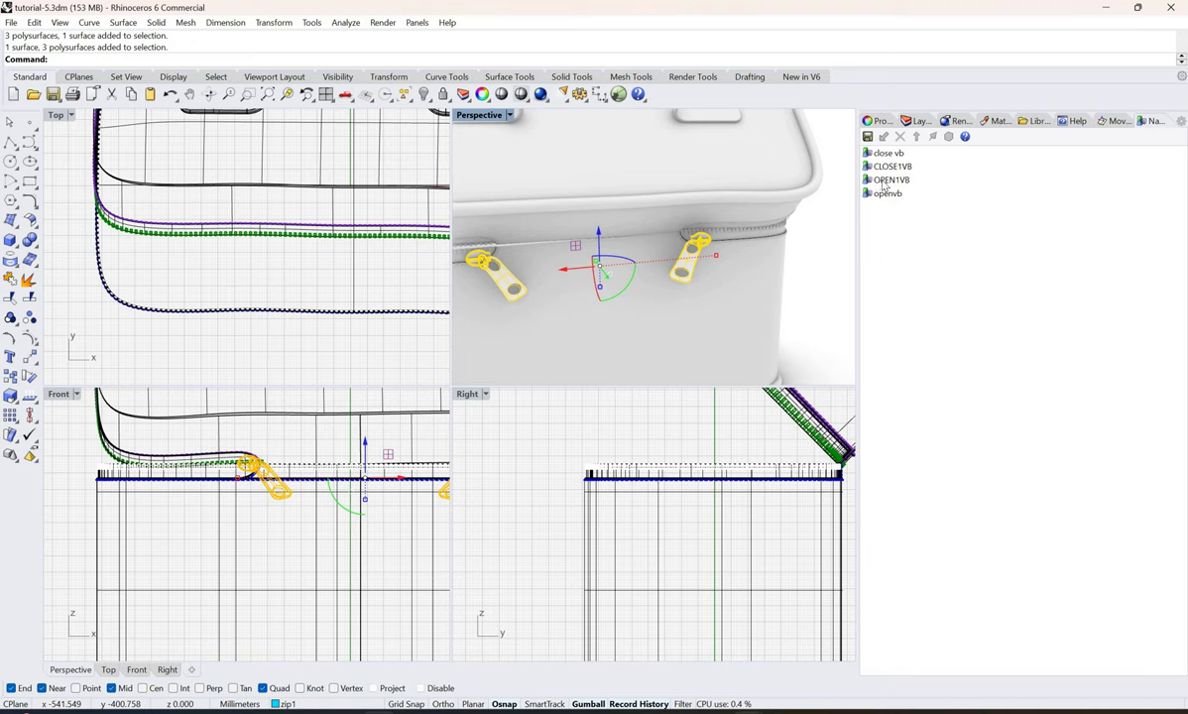
{"action": "right_click", "coordinate": [884, 182]}
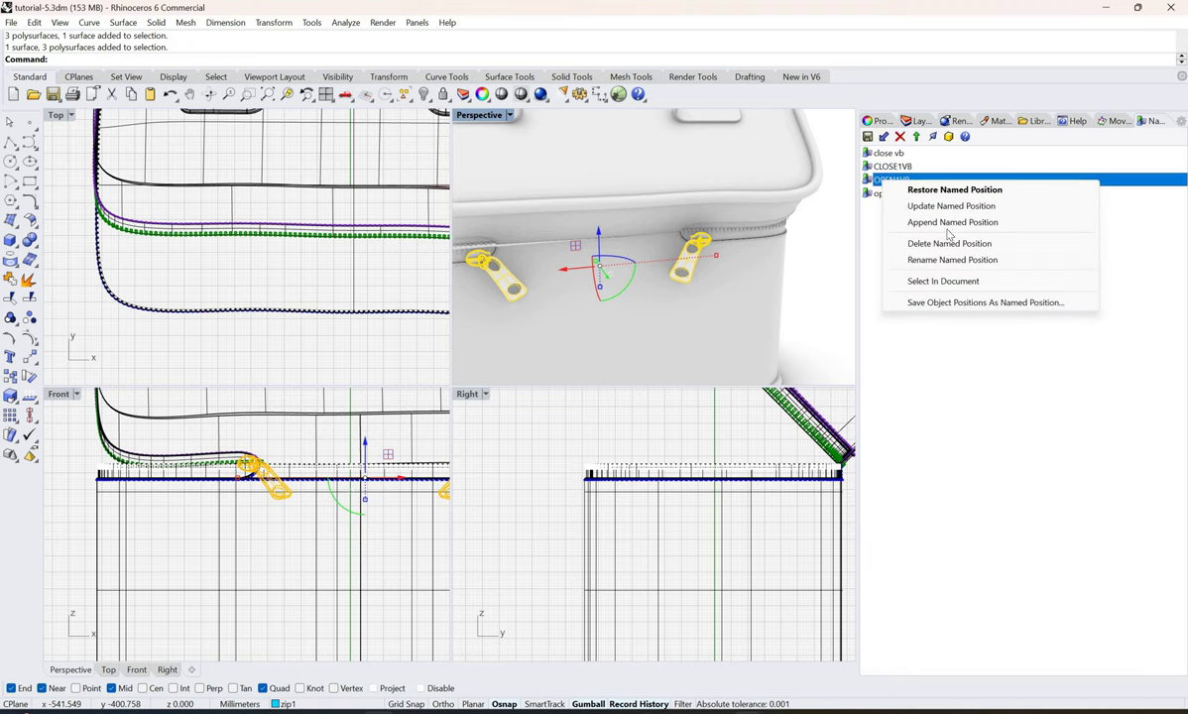
{"action": "left_click", "coordinate": [947, 225]}
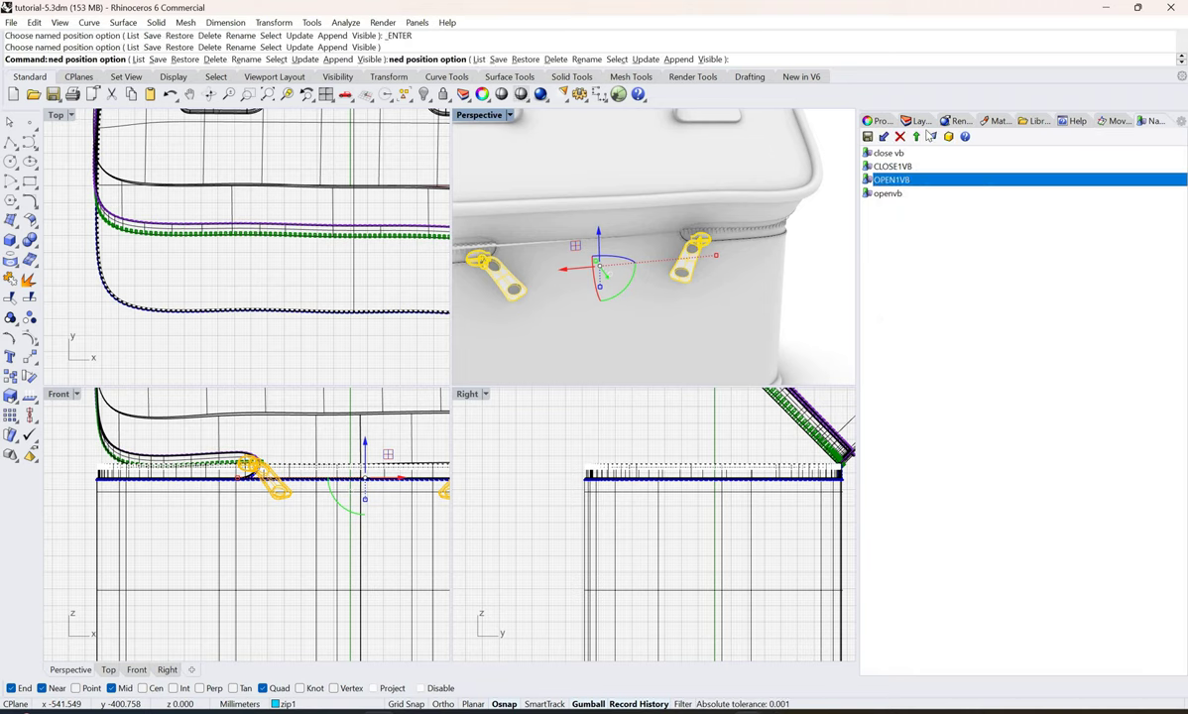
{"action": "left_click", "coordinate": [933, 137]}
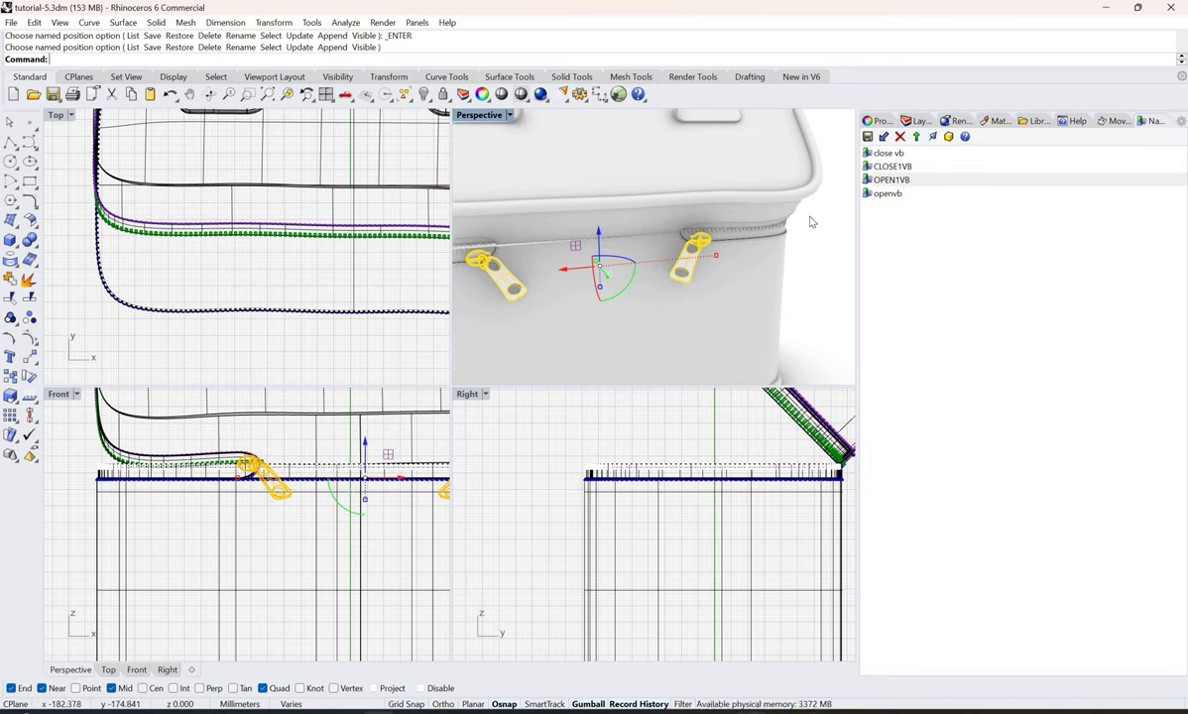
{"action": "left_click", "coordinate": [820, 175]}
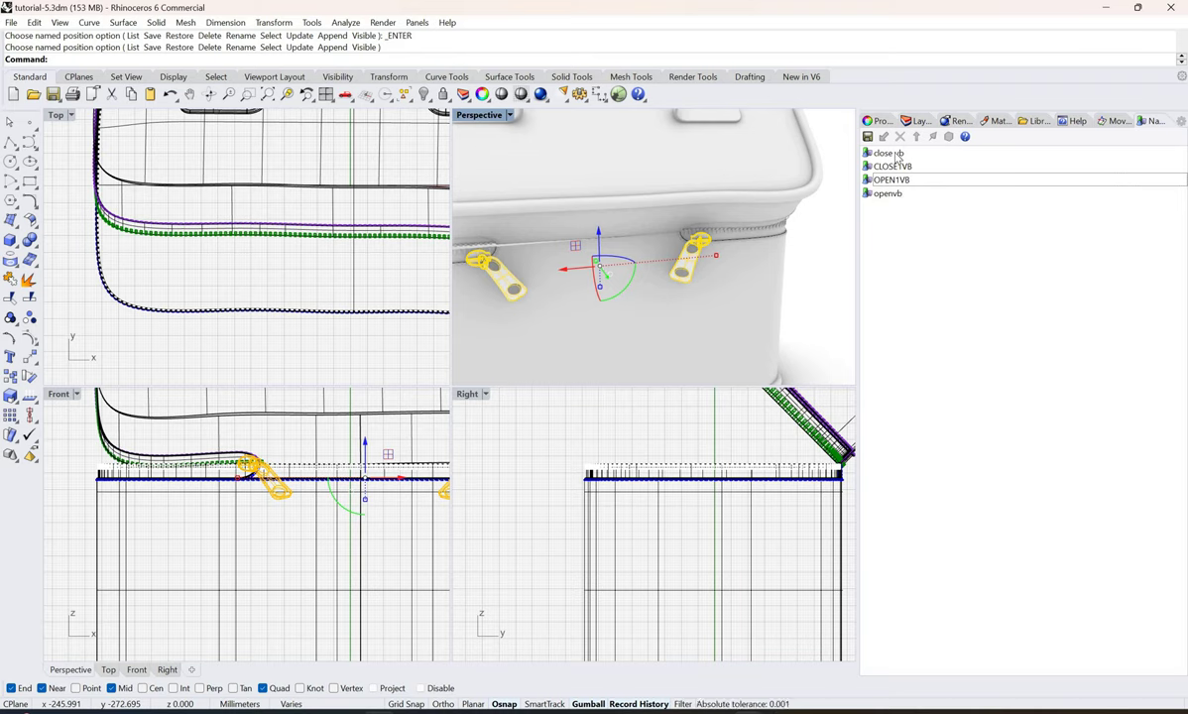
Maximize the Perspective viewport and restore the "close vb" named position to check the closed case and its zipper pulls.
{"action": "scroll", "coordinate": [470, 117], "scroll_direction": "down", "scroll_amount": 2}
{"action": "double_click", "coordinate": [471, 115]}
{"action": "right_click_drag", "start_coordinate": [528, 294], "coordinate": [897, 156]}
{"action": "scroll", "coordinate": [563, 316], "scroll_direction": "down", "scroll_amount": 10}
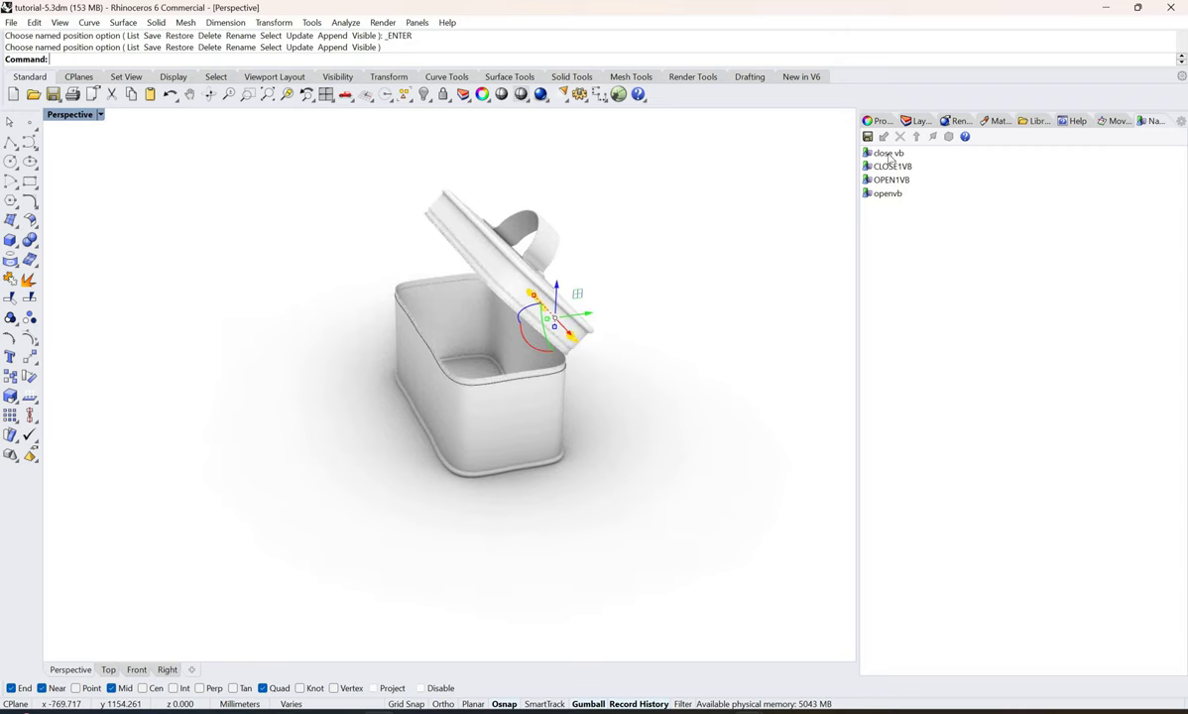
{"action": "double_click", "coordinate": [890, 156]}
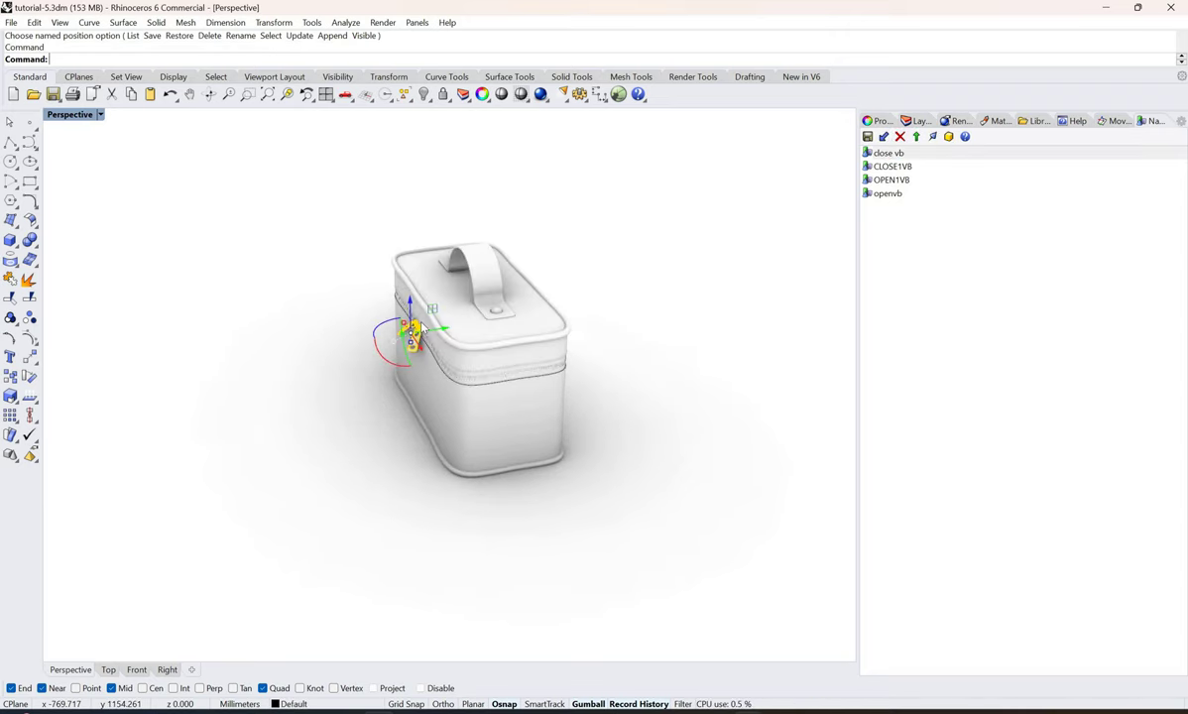
{"action": "scroll", "coordinate": [424, 342], "scroll_direction": "up", "scroll_amount": 3}
{"action": "scroll", "coordinate": [425, 337], "scroll_direction": "up", "scroll_amount": 3}
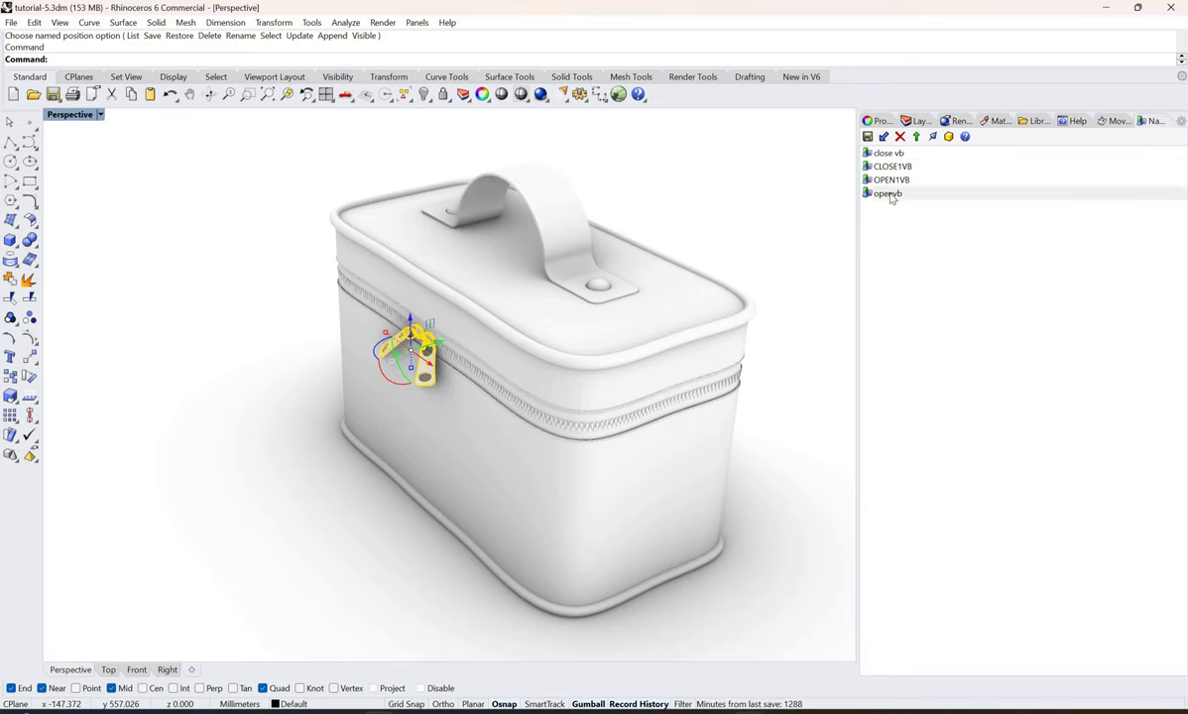
Restore the "openvb" named position and check the open lid and zipper pulls from the back and front.
{"action": "double_click", "coordinate": [888, 194]}
{"action": "right_click_drag", "start_coordinate": [601, 326], "coordinate": [458, 336]}
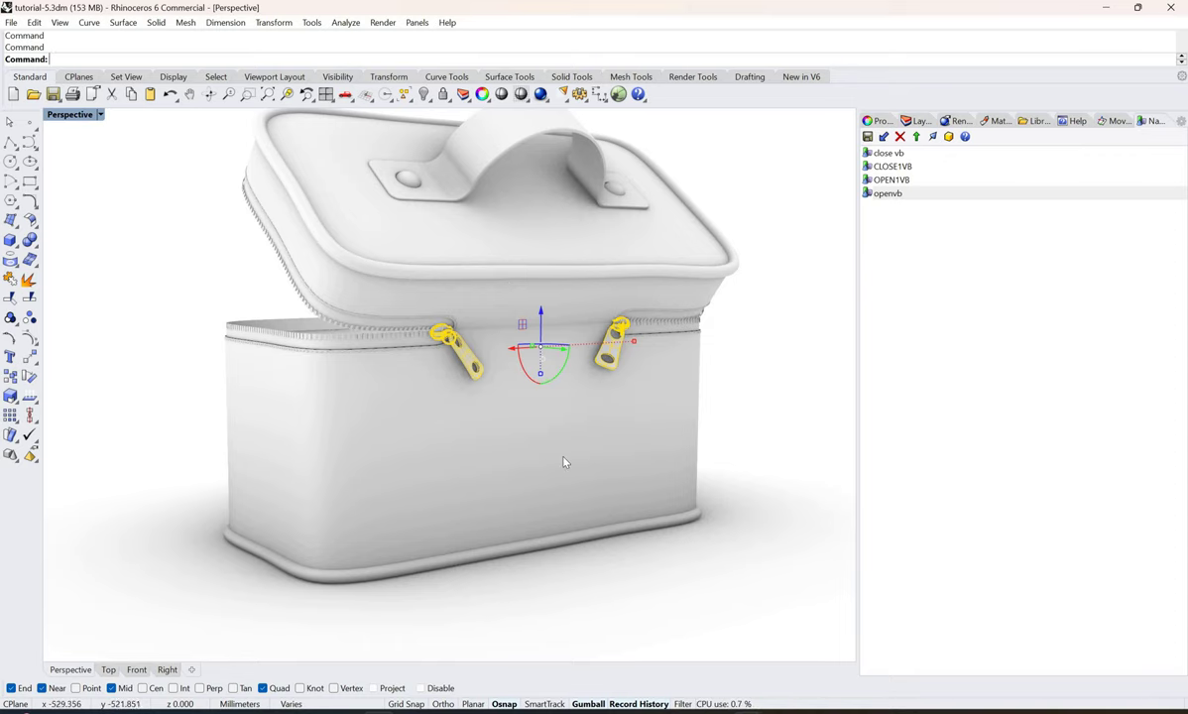
{"action": "right_click_drag", "start_coordinate": [395, 461], "coordinate": [605, 472]}
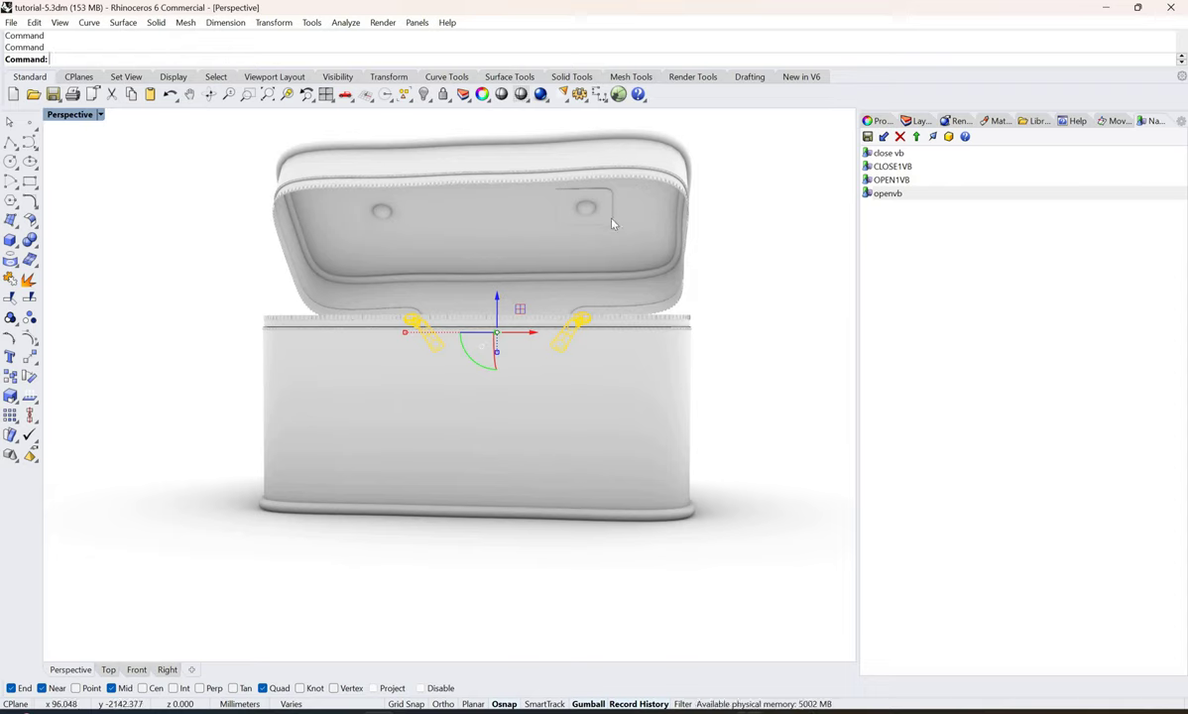
{"action": "right_click_drag", "start_coordinate": [628, 290], "coordinate": [392, 310]}
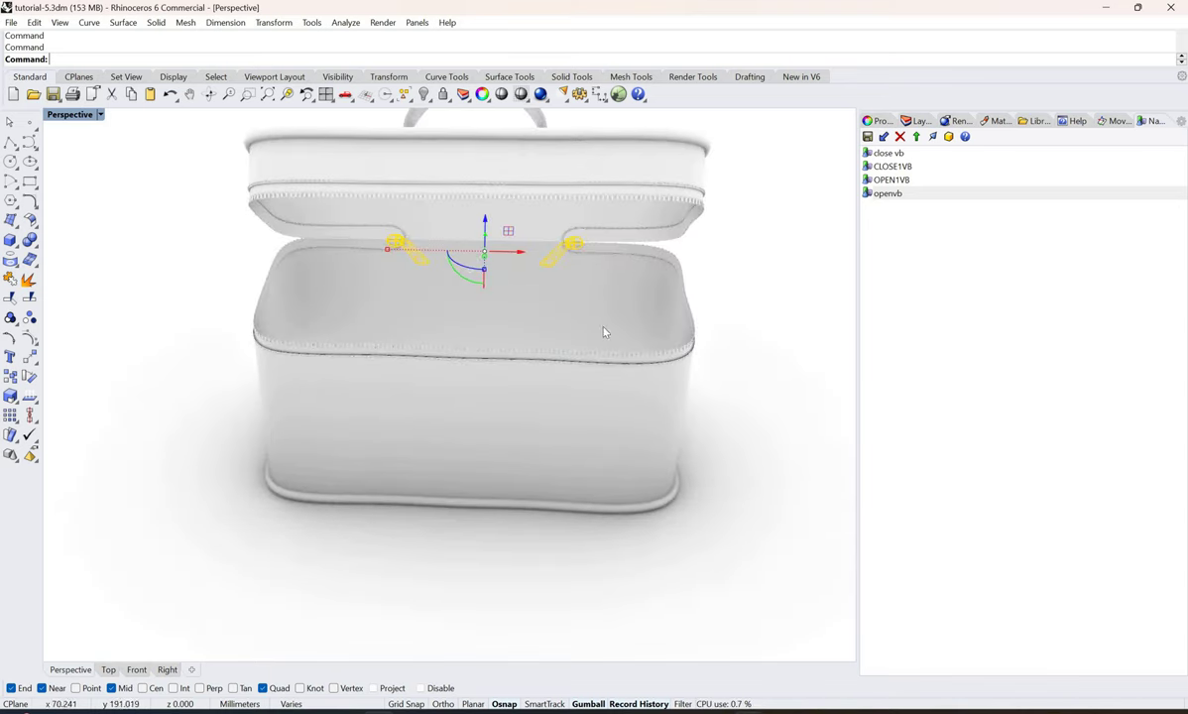